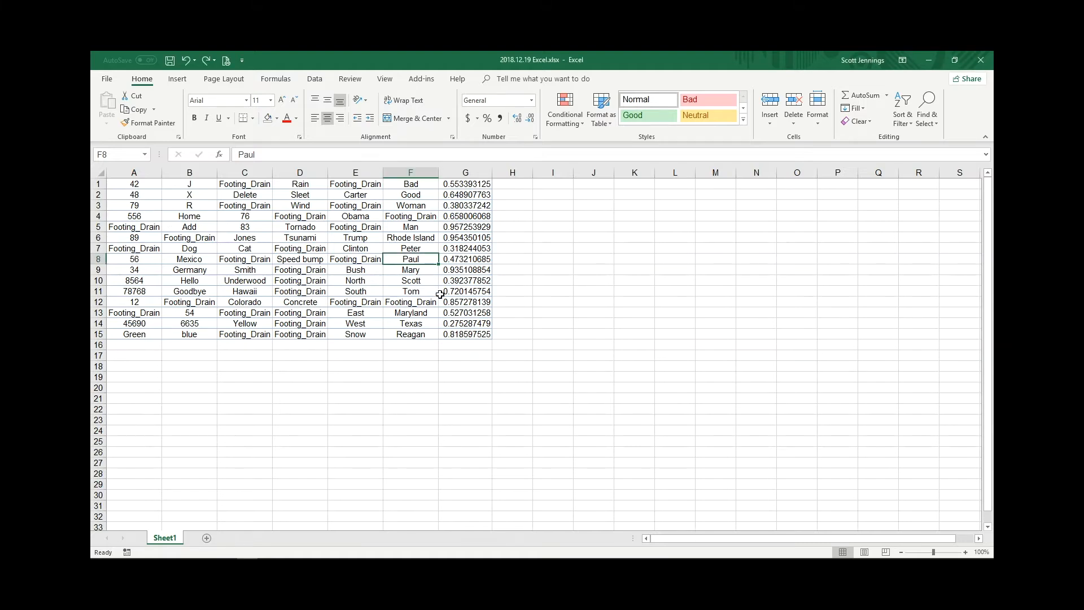
click(463, 336)
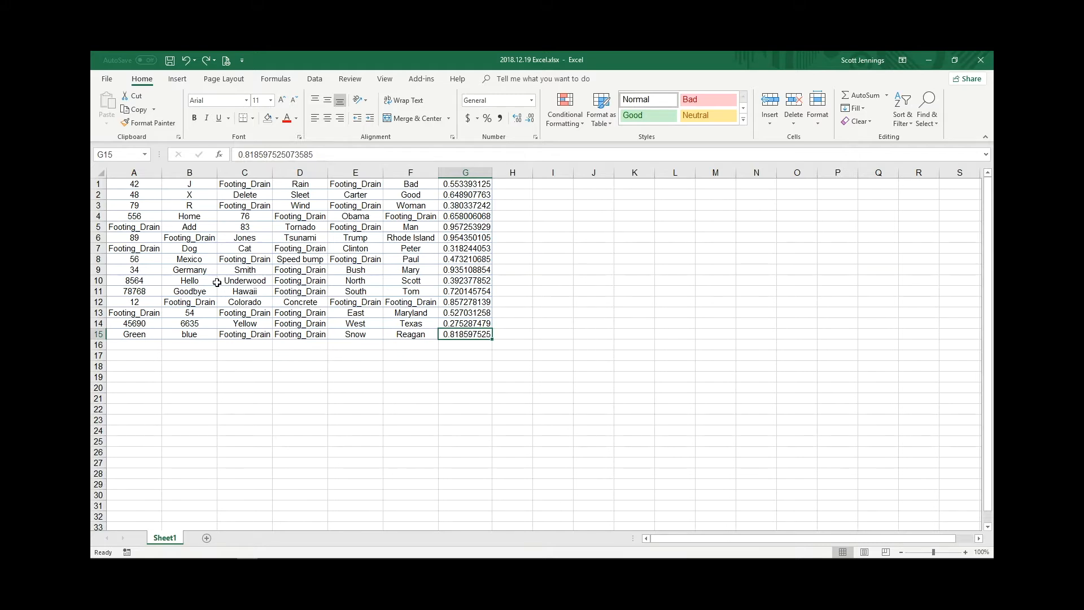
click(146, 226)
click(141, 249)
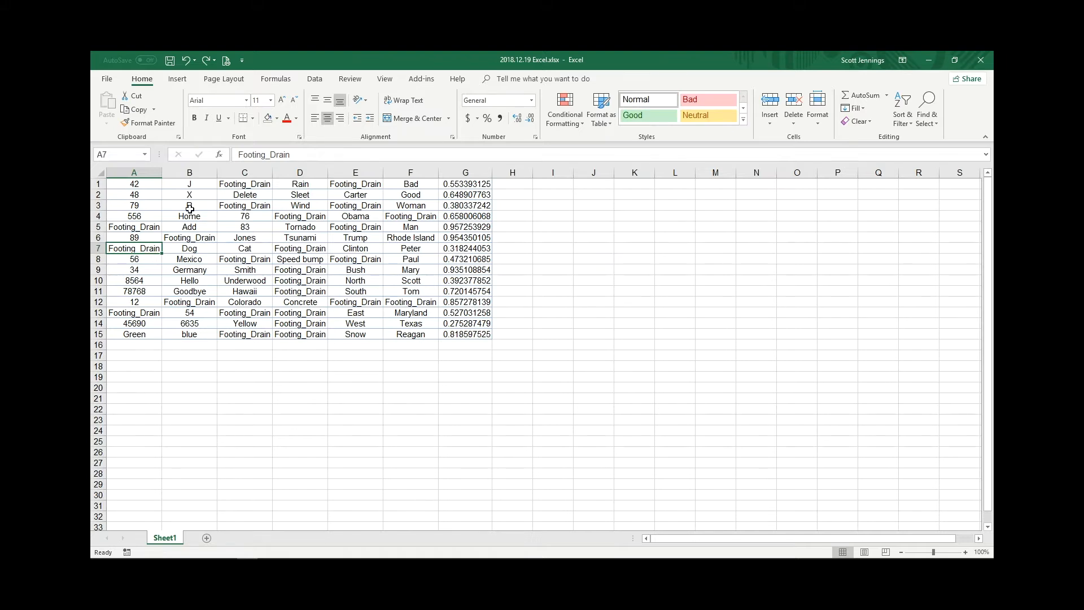
- Replace every occurrence of Footing_Drain with Footer_Drain in the range A1:G15
drag(151, 184, 492, 334)
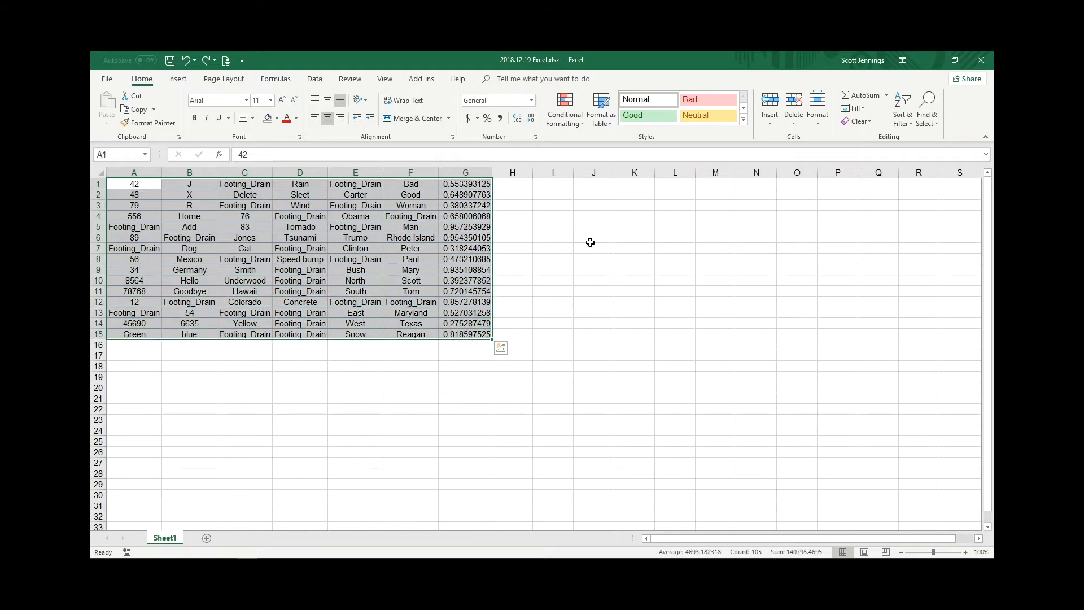
click(927, 122)
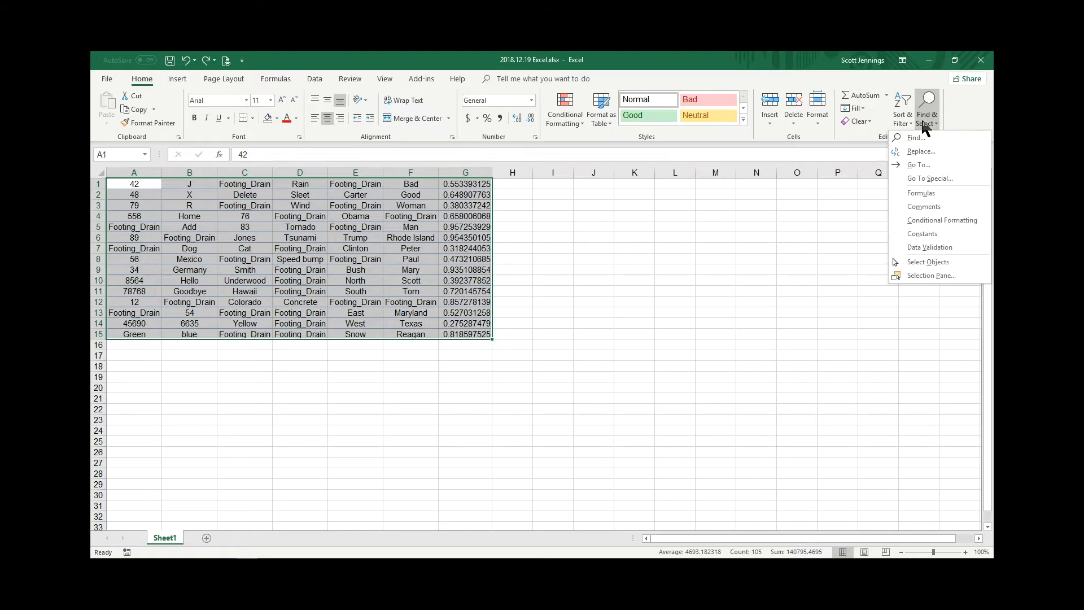
click(919, 152)
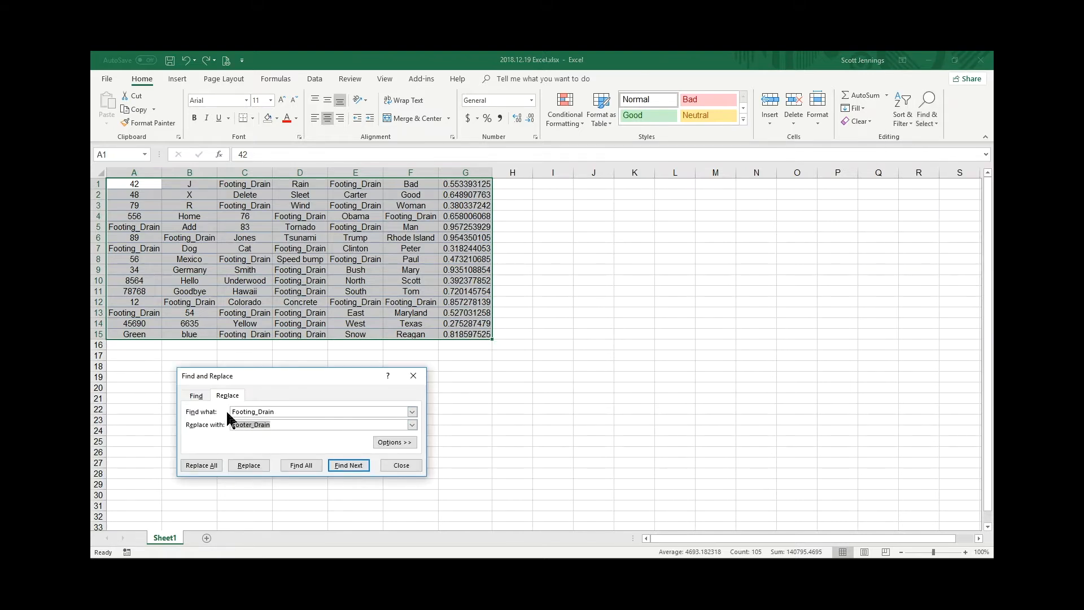
click(271, 425)
click(208, 467)
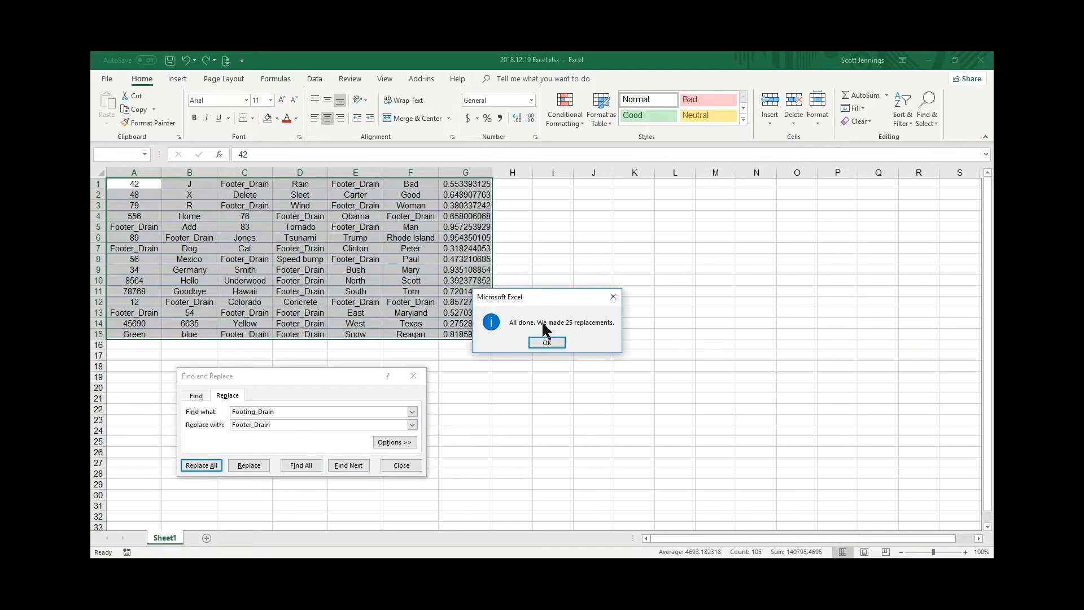
click(547, 343)
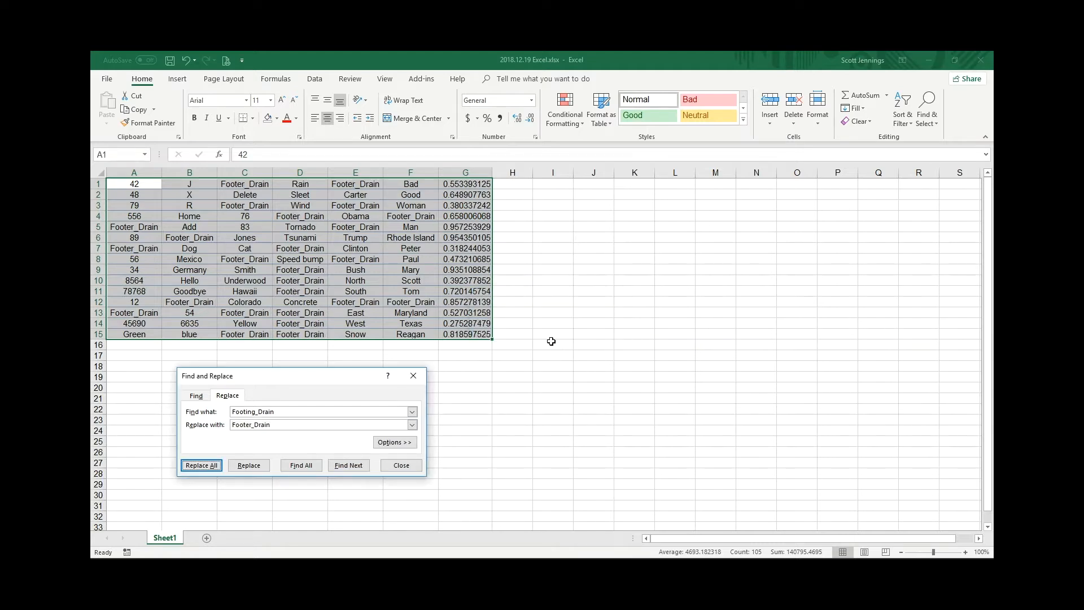
click(396, 466)
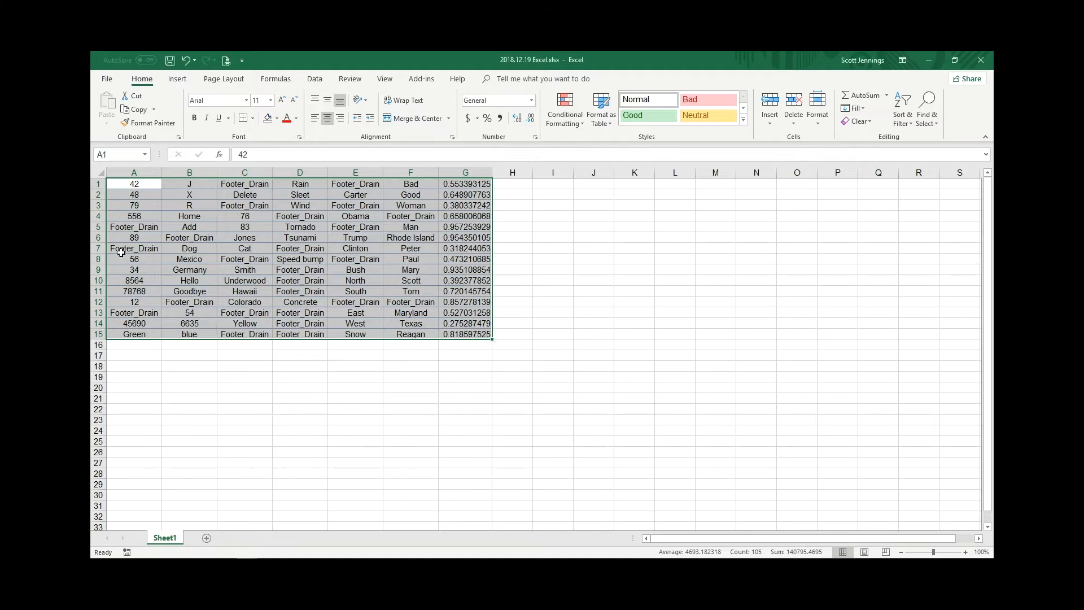
click(137, 315)
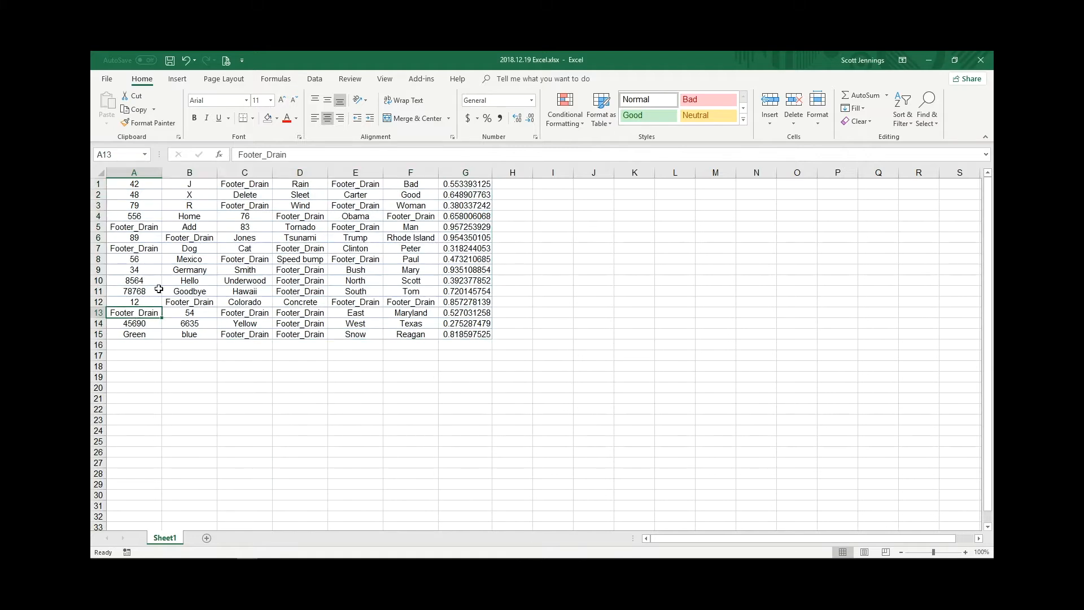
click(176, 239)
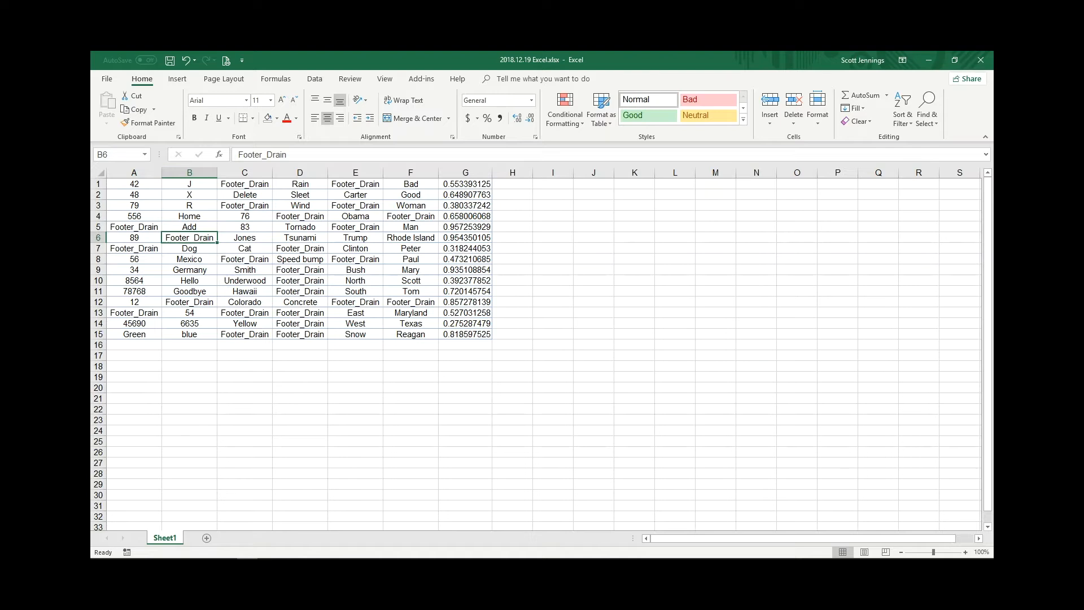
click(144, 185)
click(176, 186)
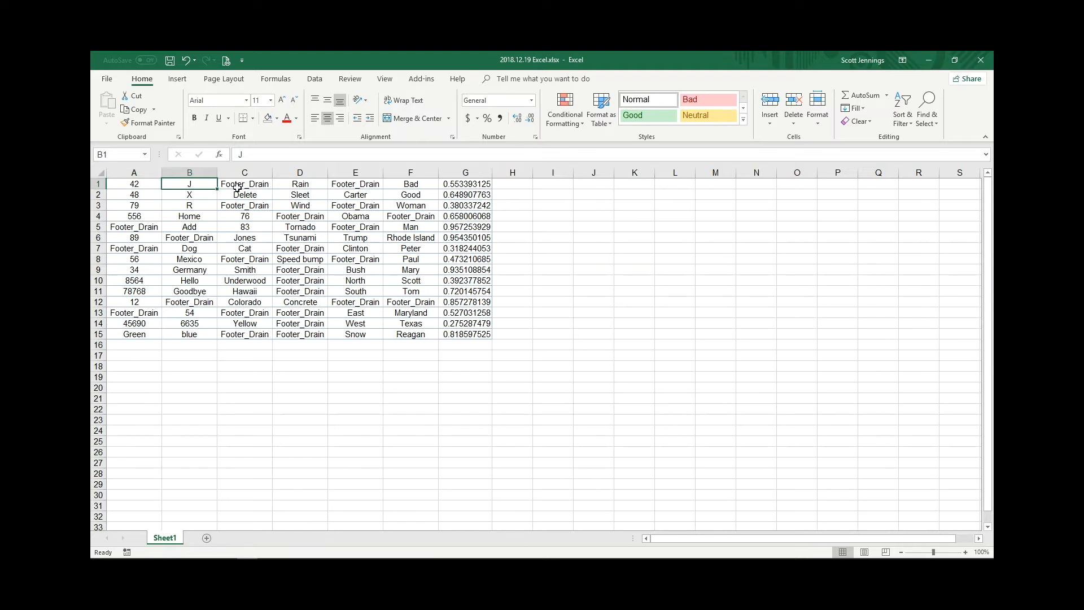
- Enter a CONCATENATE formula in cell H1 that joins A1 and B1 without a separator
click(510, 182)
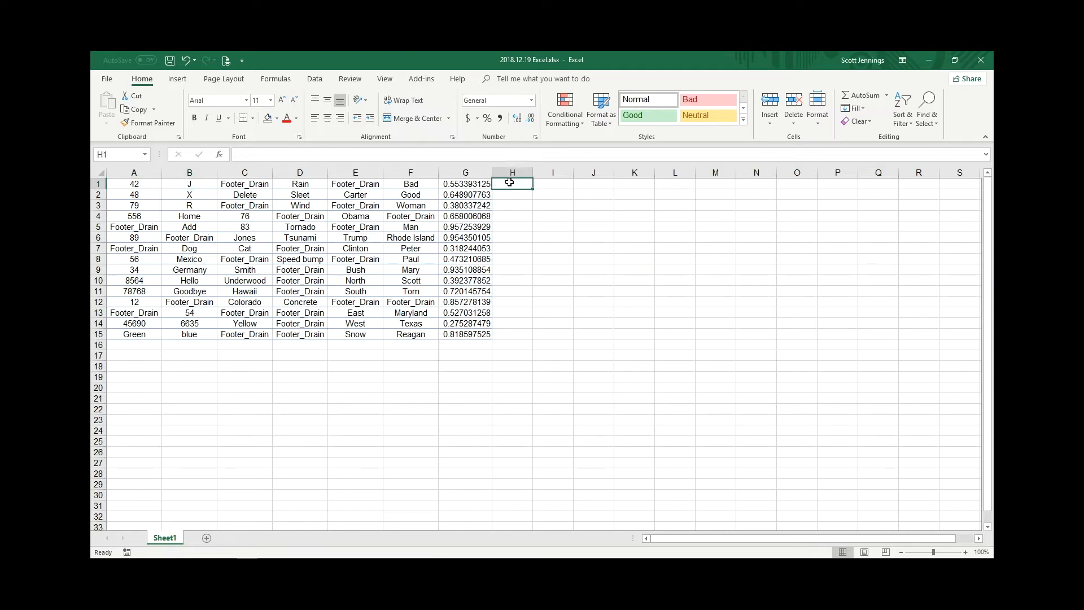
text(@con)
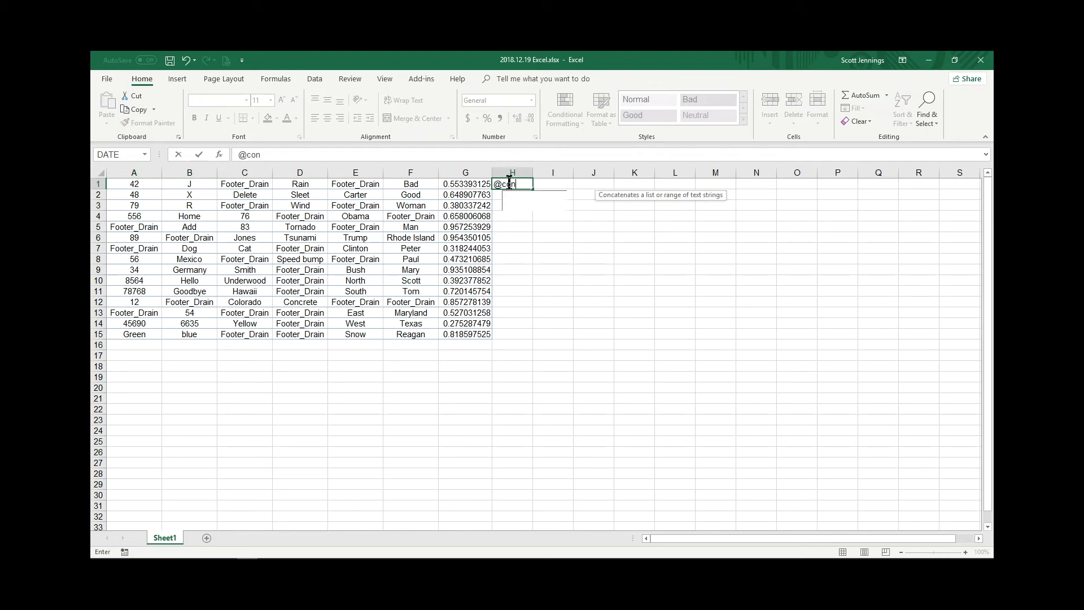
text(catenate)
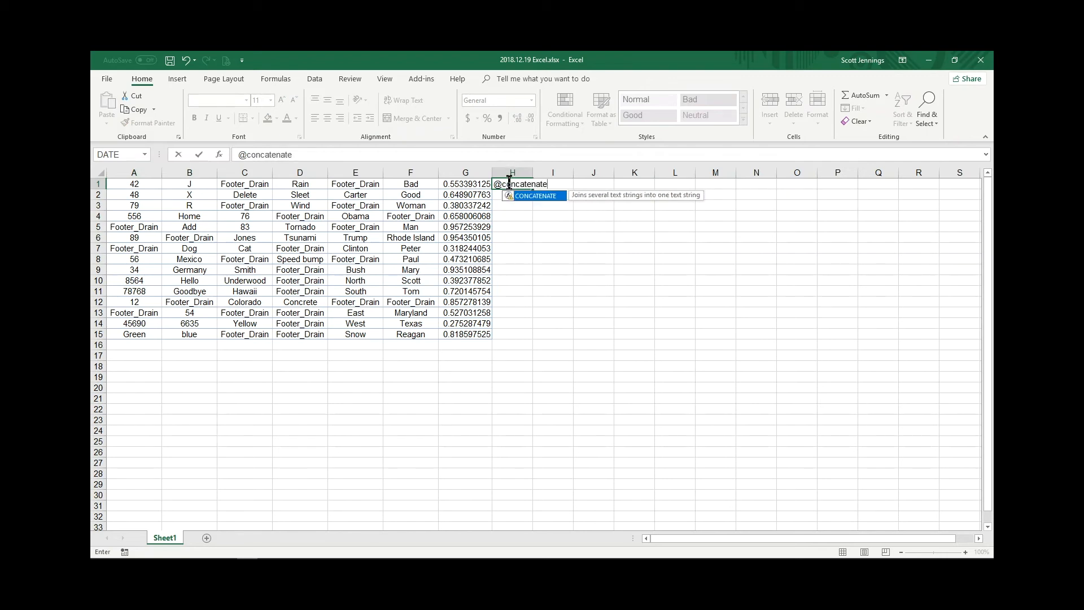
text(()
click(134, 184)
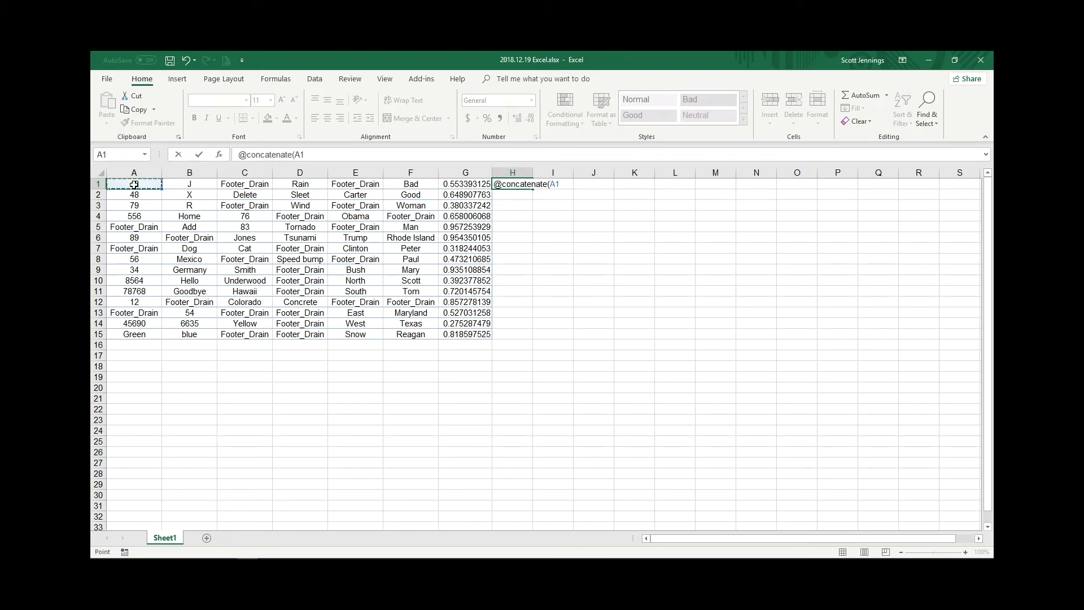
text(,)
click(175, 189)
click(323, 154)
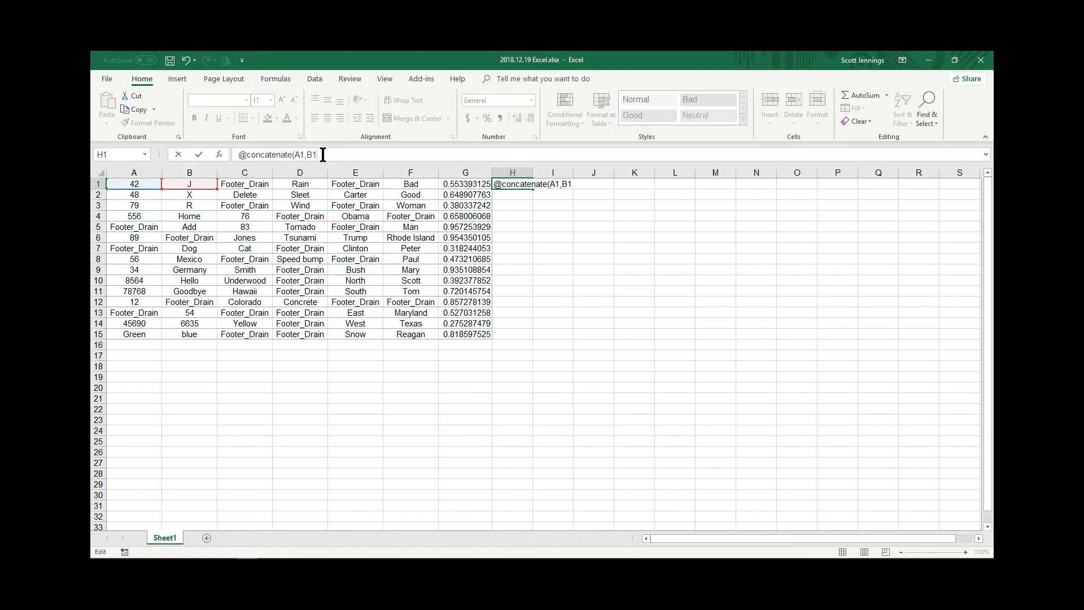
text())
key(Return)
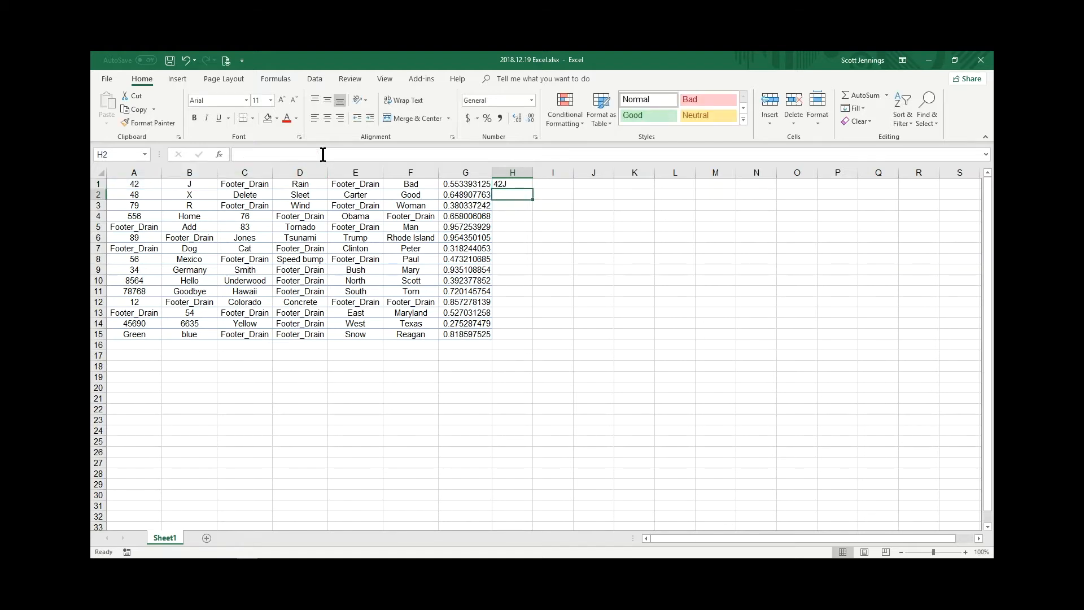
click(511, 183)
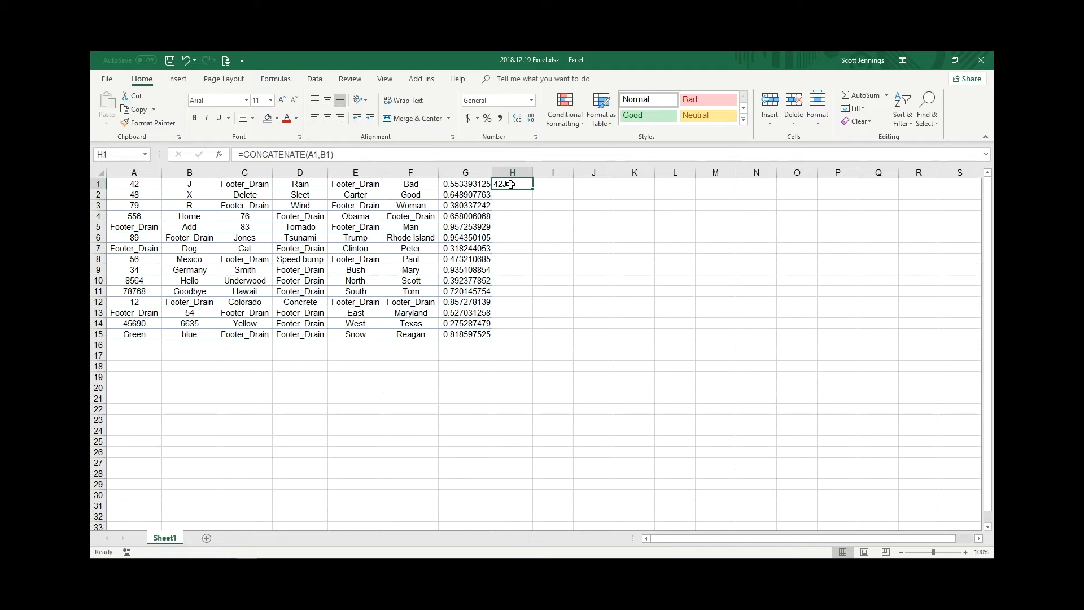
- Join A1 and B1 in cell I1 using the ampersand formula +A1&B1
click(548, 184)
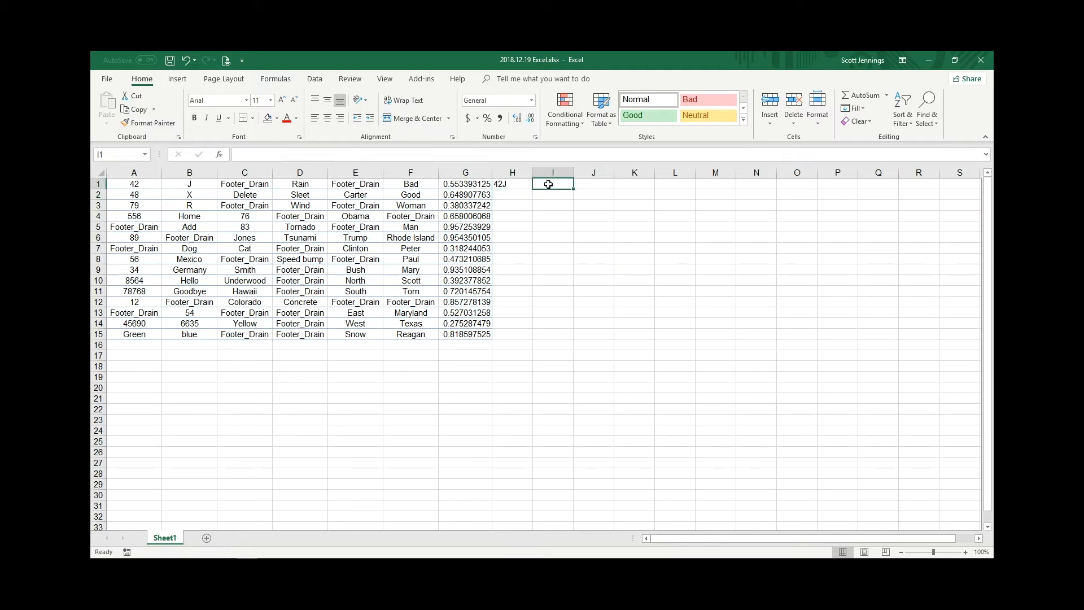
text(+)
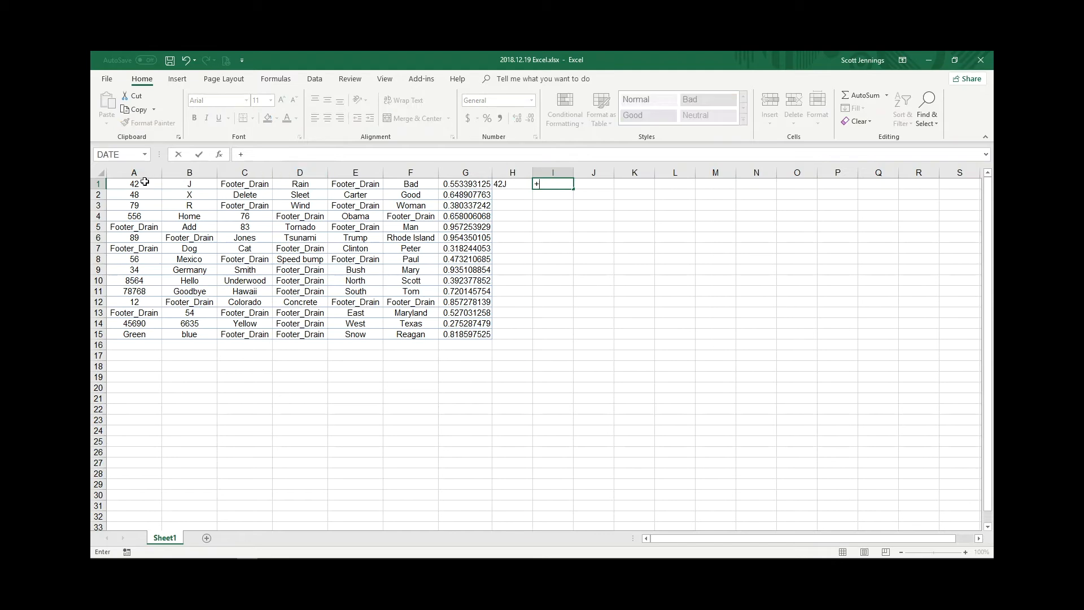
click(138, 184)
text(&)
click(184, 184)
key(Return)
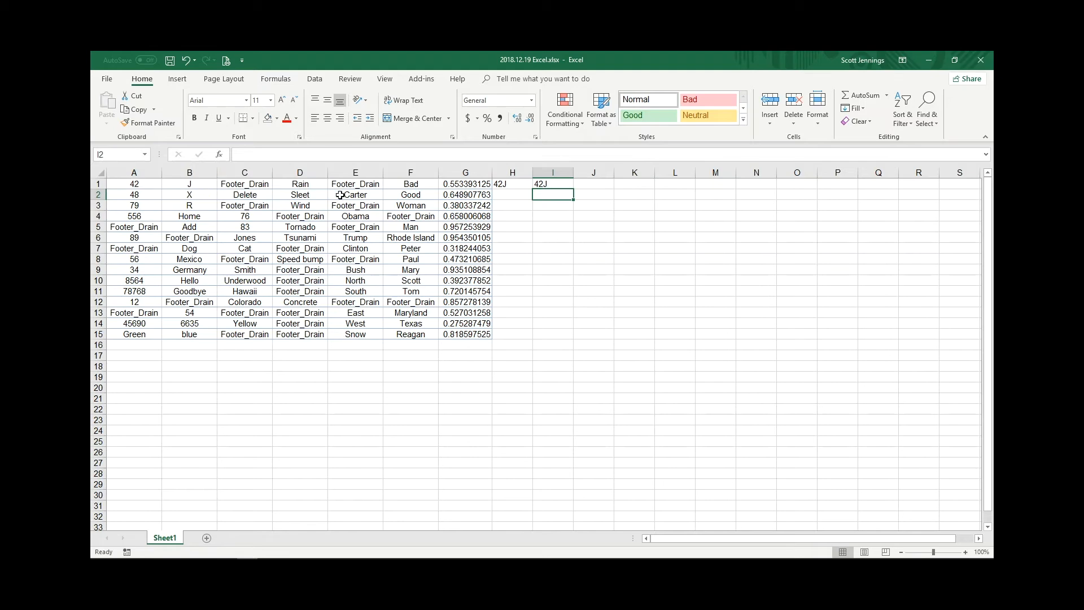
- Enter a CONCATENATE formula in cell J1 that joins A1 and B1 with a space between them, using the arguments A1," ",B1
click(588, 184)
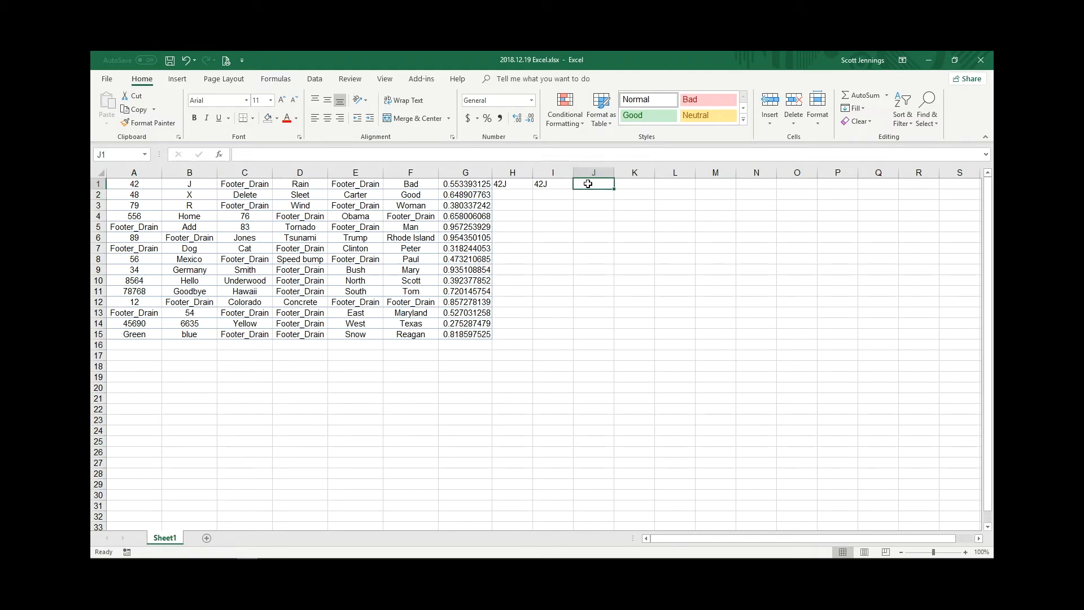
text(@concatenate(*)
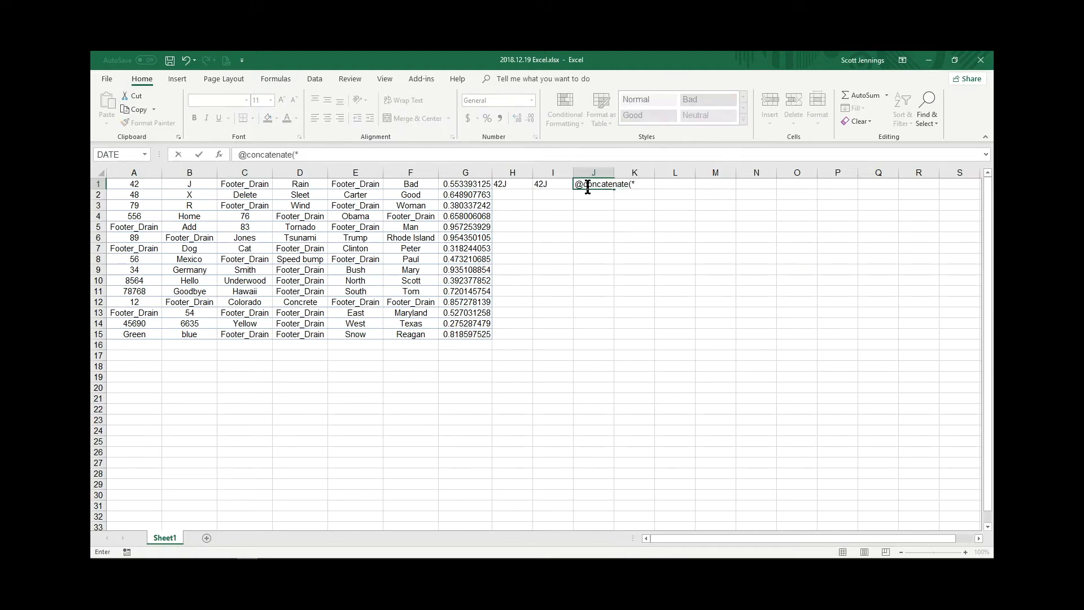
click(143, 185)
text(,)
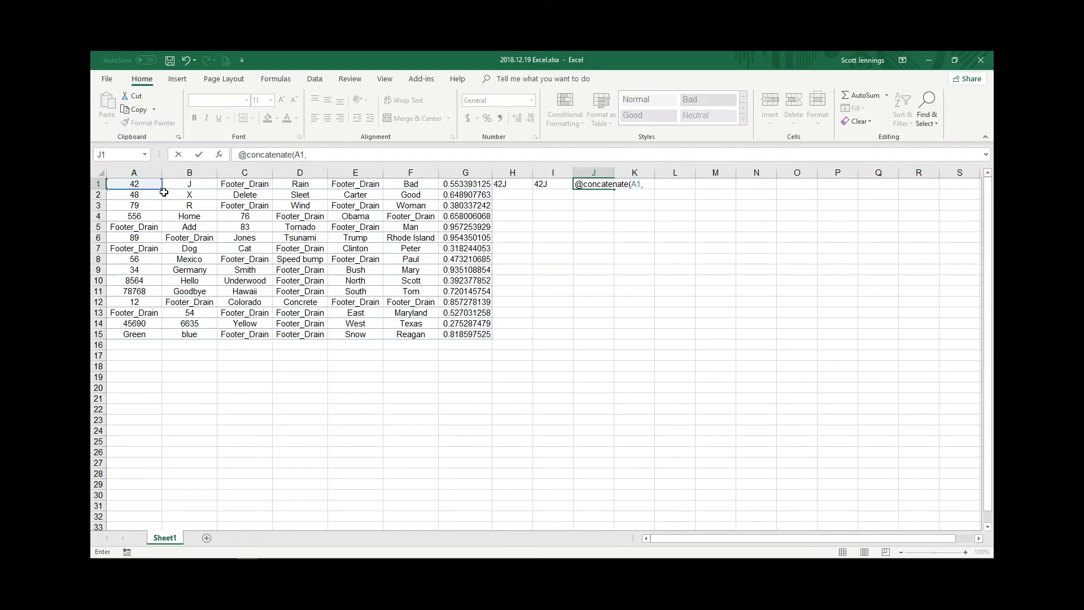
text(" ",)
click(183, 186)
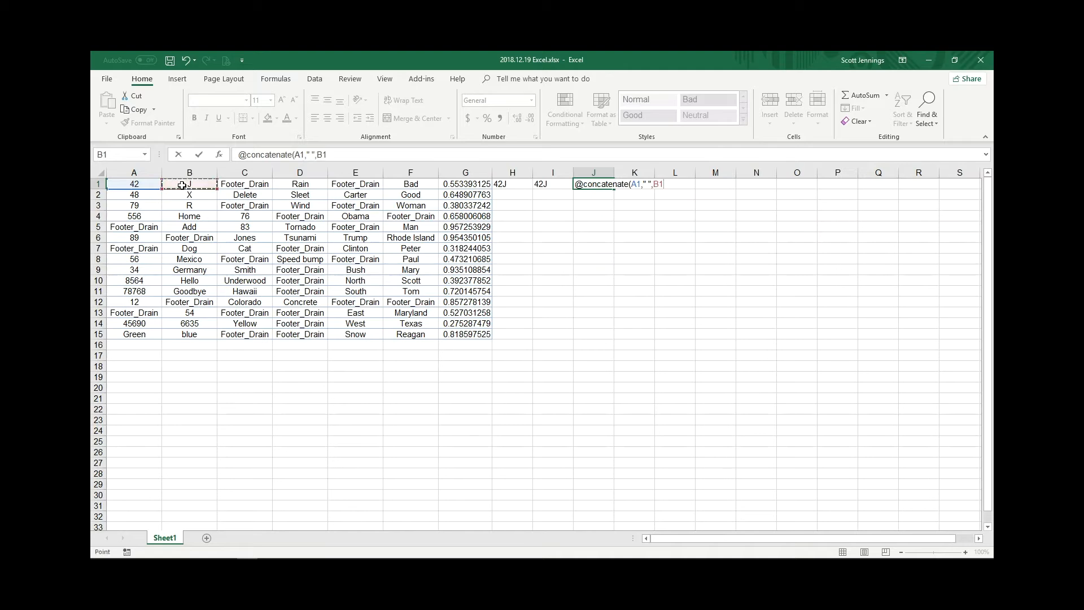
click(331, 153)
text())
key(Return)
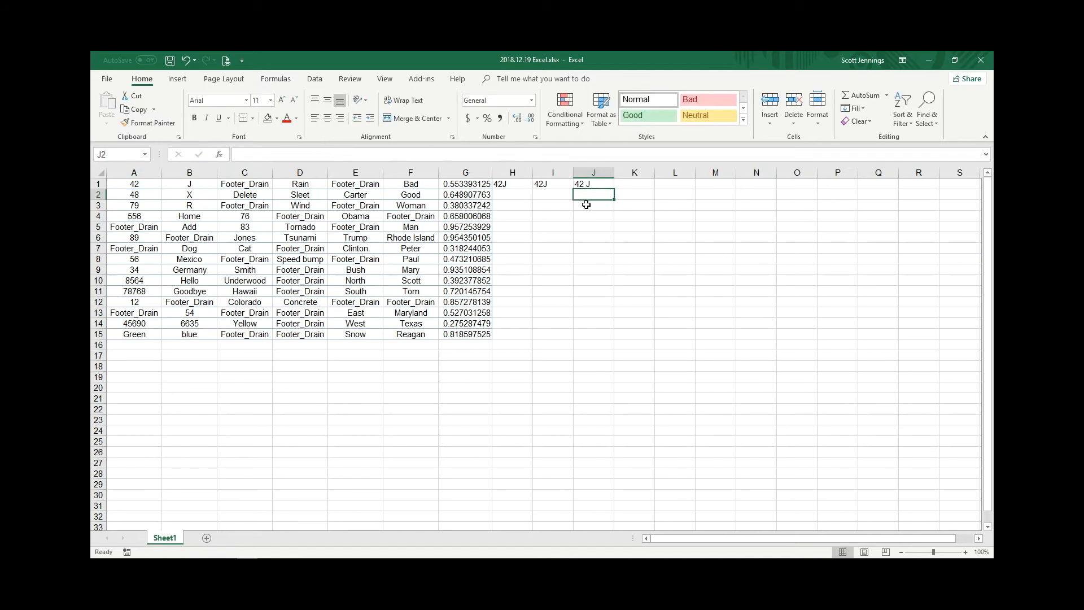
- Join A1 and B1 with a space between them in cell K1 using the ampersand formula +A1&" "&B1
click(629, 185)
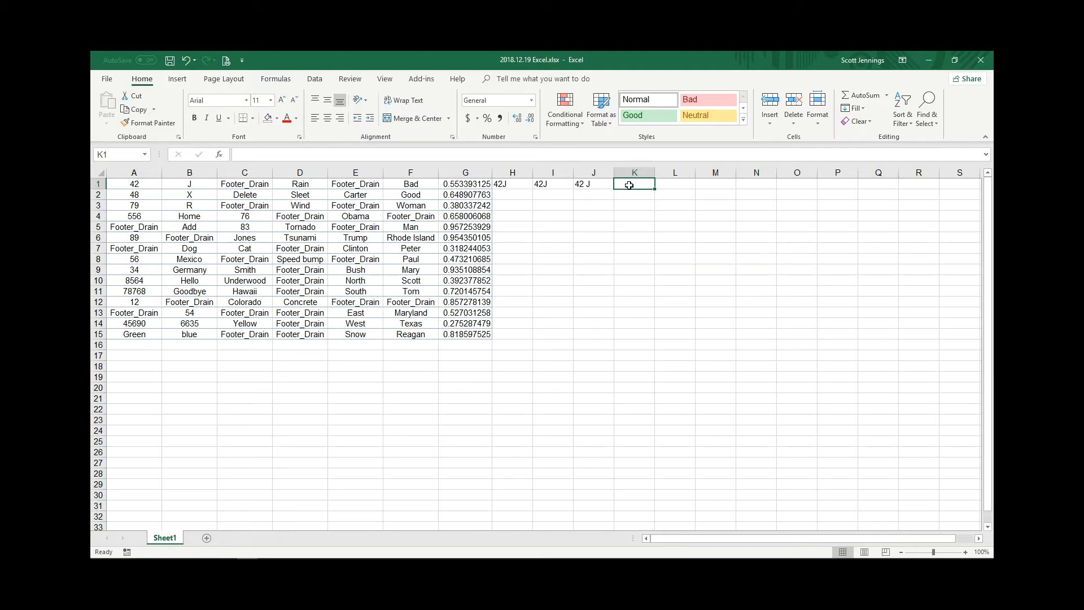
text(+)
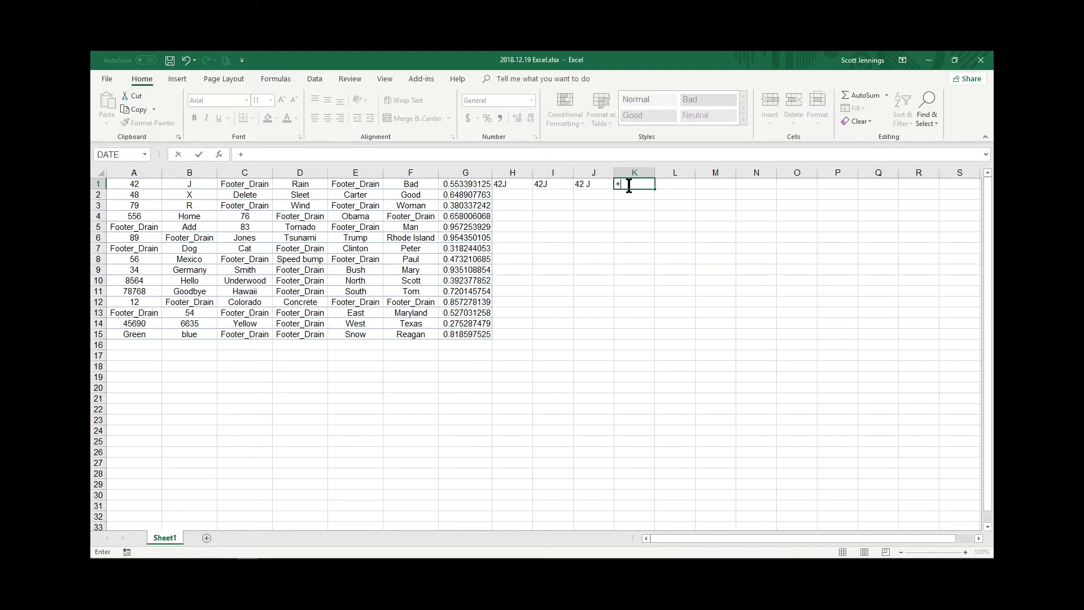
click(142, 184)
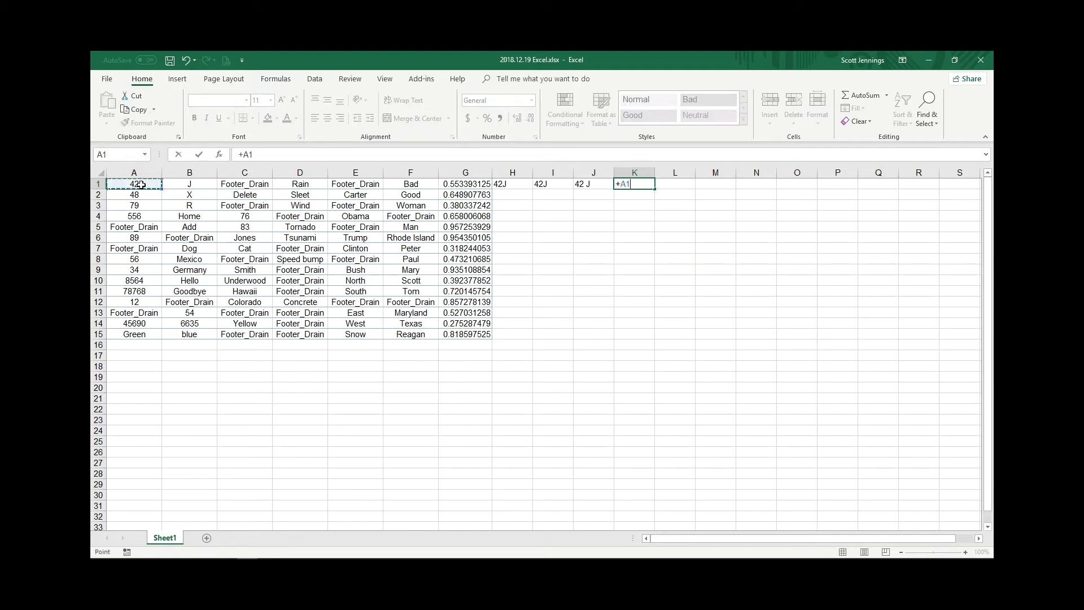
text(&" "&)
click(186, 185)
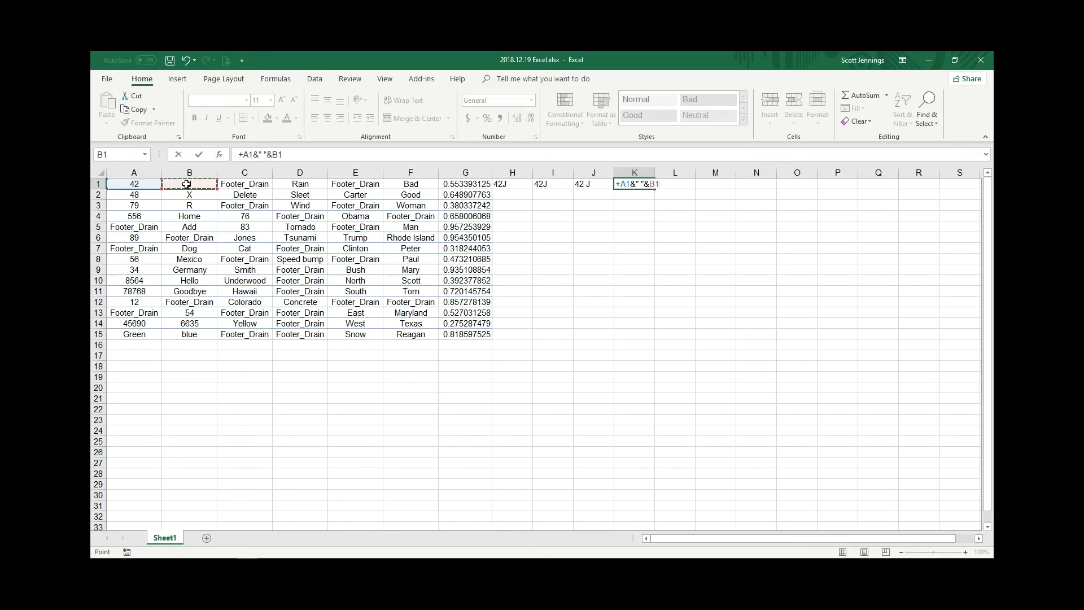
key(Return)
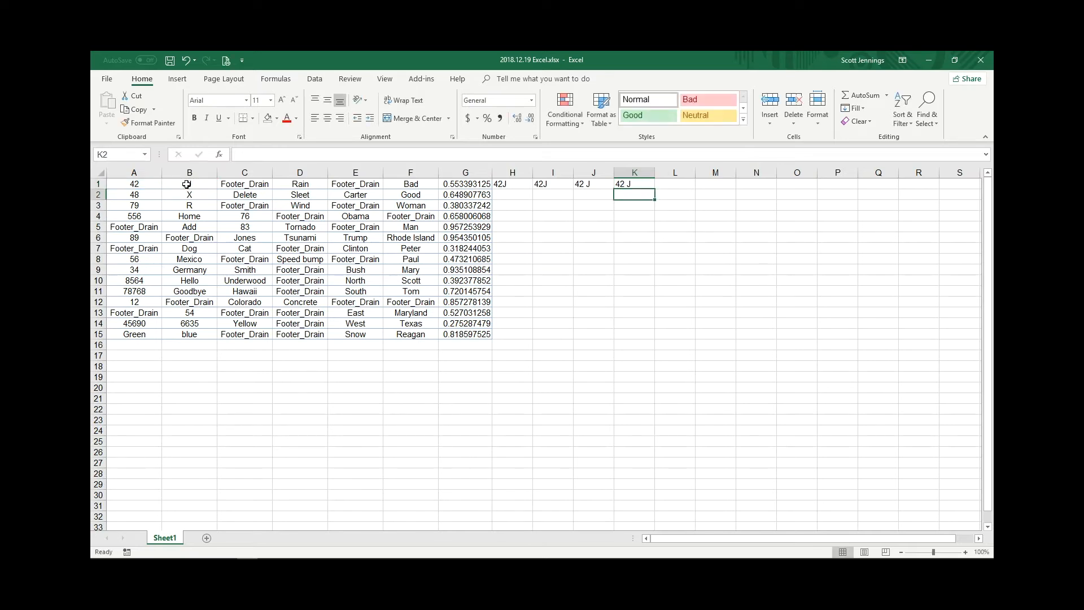
click(591, 187)
click(627, 183)
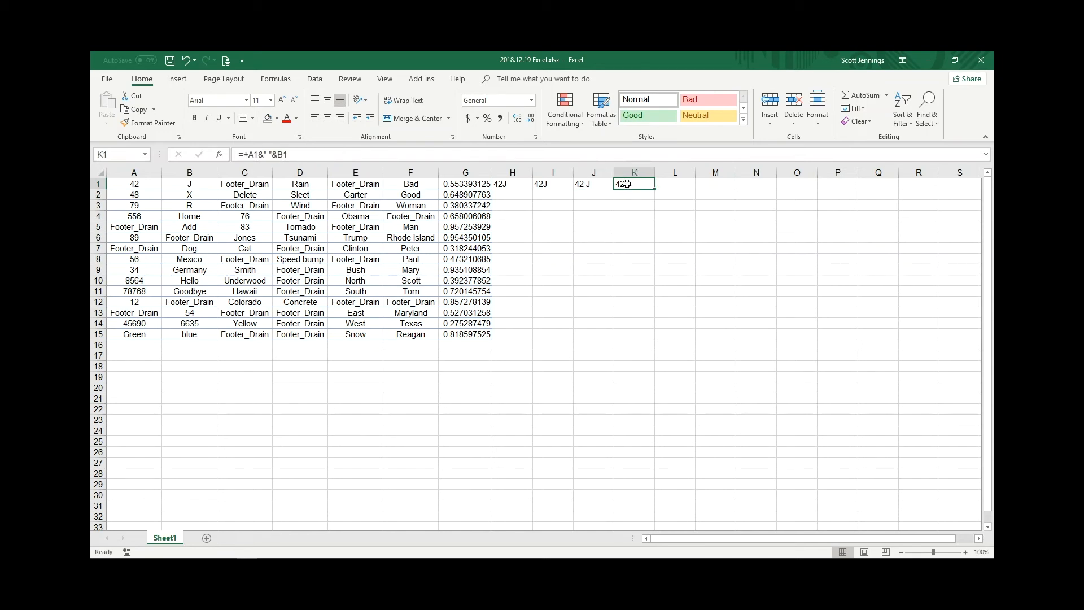
- Enter a SUM formula in cell G16 that totals the values in G1:G15
drag(470, 185, 474, 337)
click(467, 249)
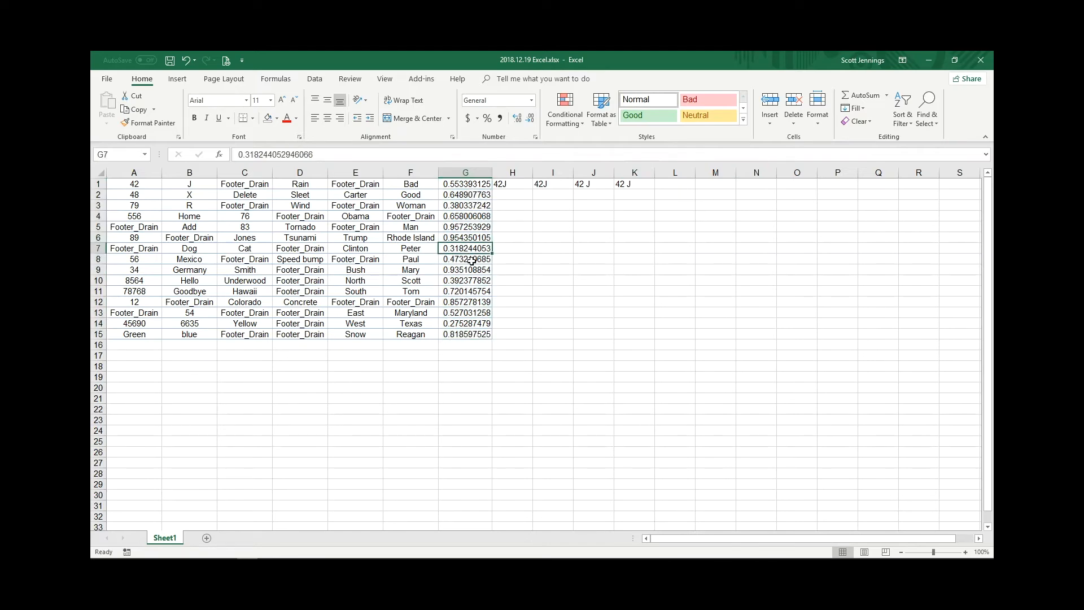
click(466, 344)
text(@)
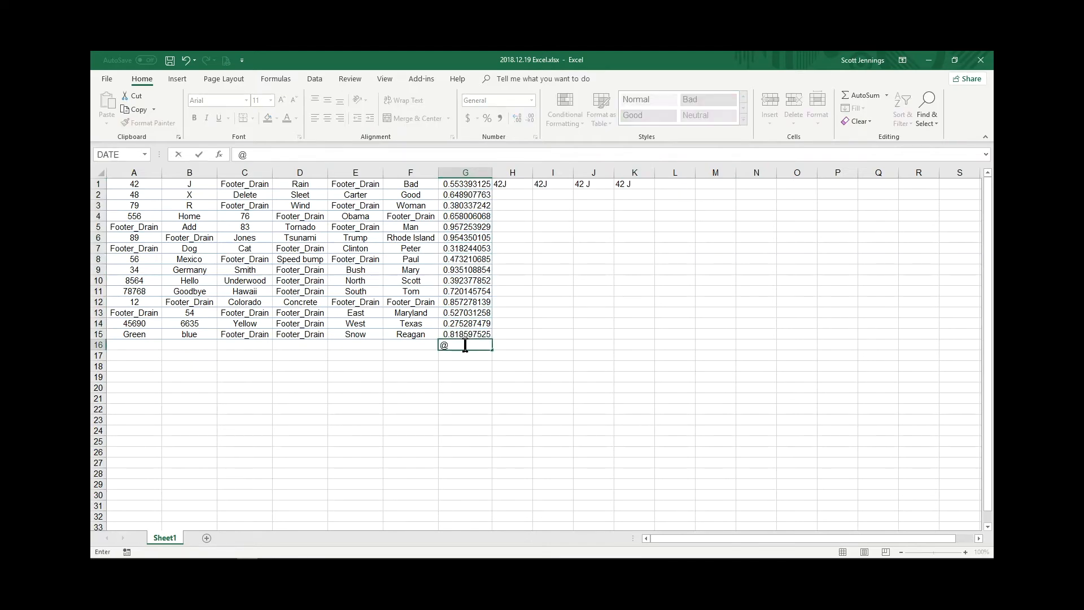
text(sum()
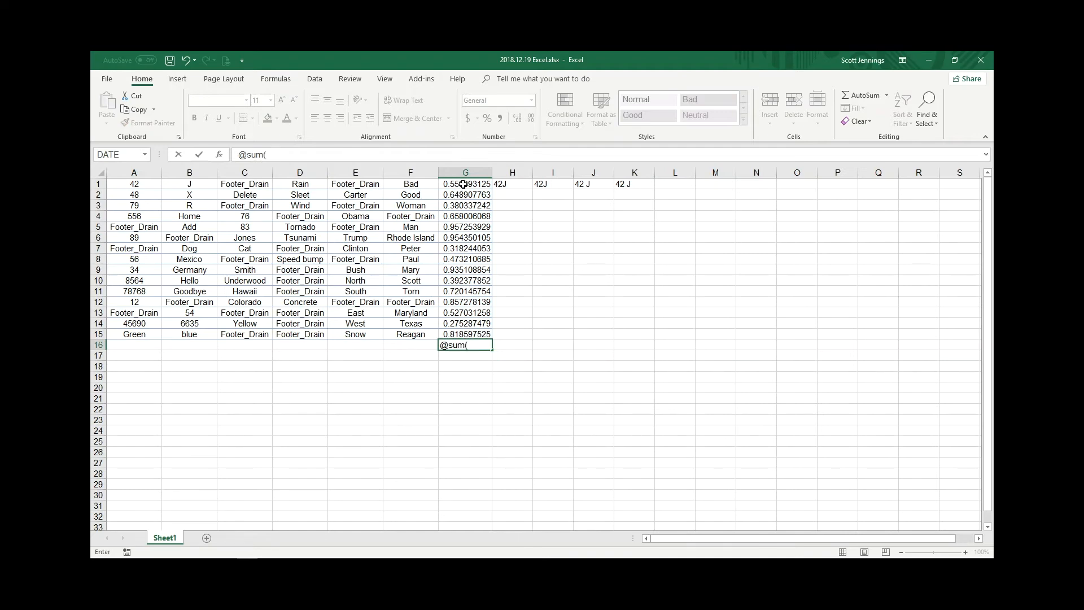
drag(463, 184, 468, 336)
key(Return)
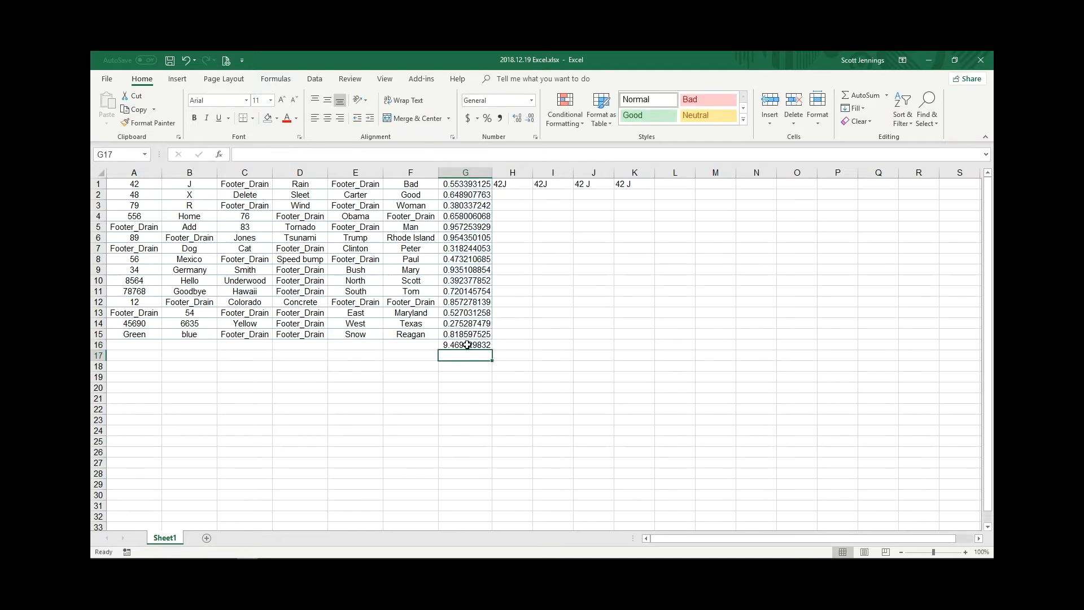
- Clear the SUM formula from cell G16
click(467, 347)
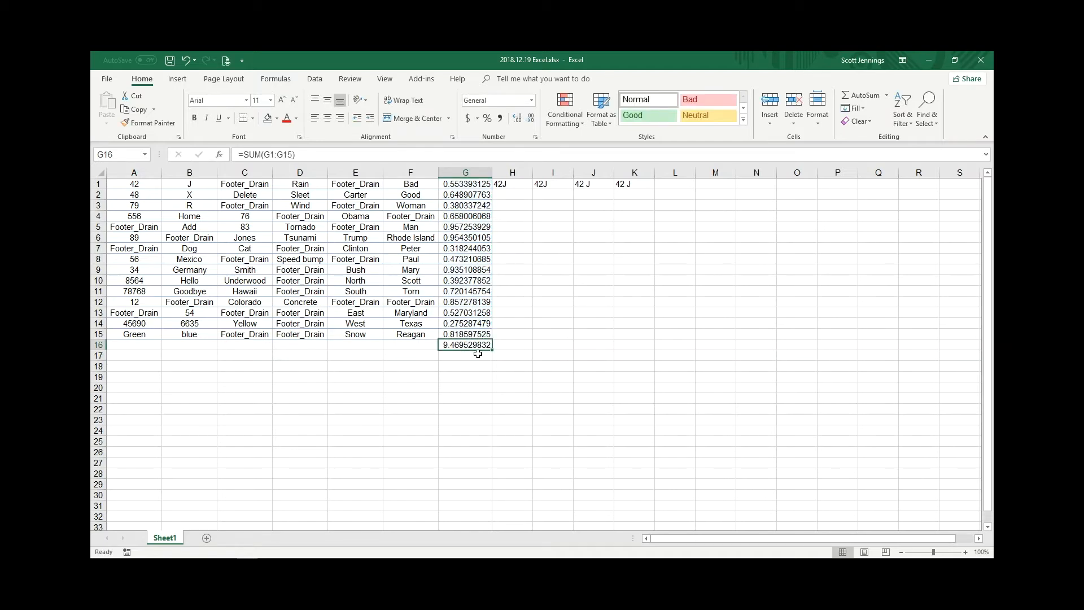
key(Delete)
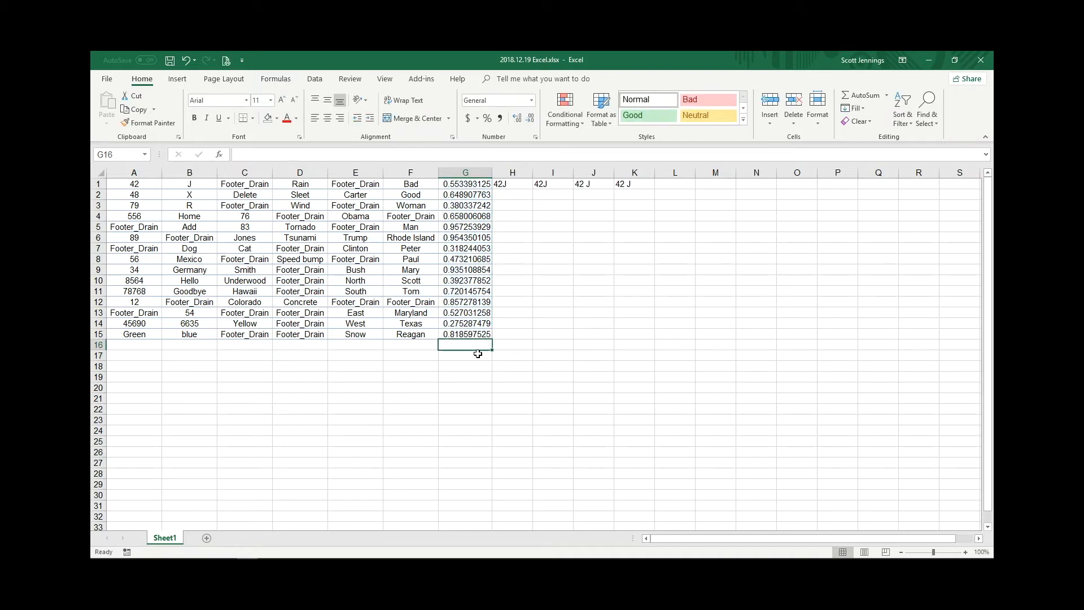
click(224, 268)
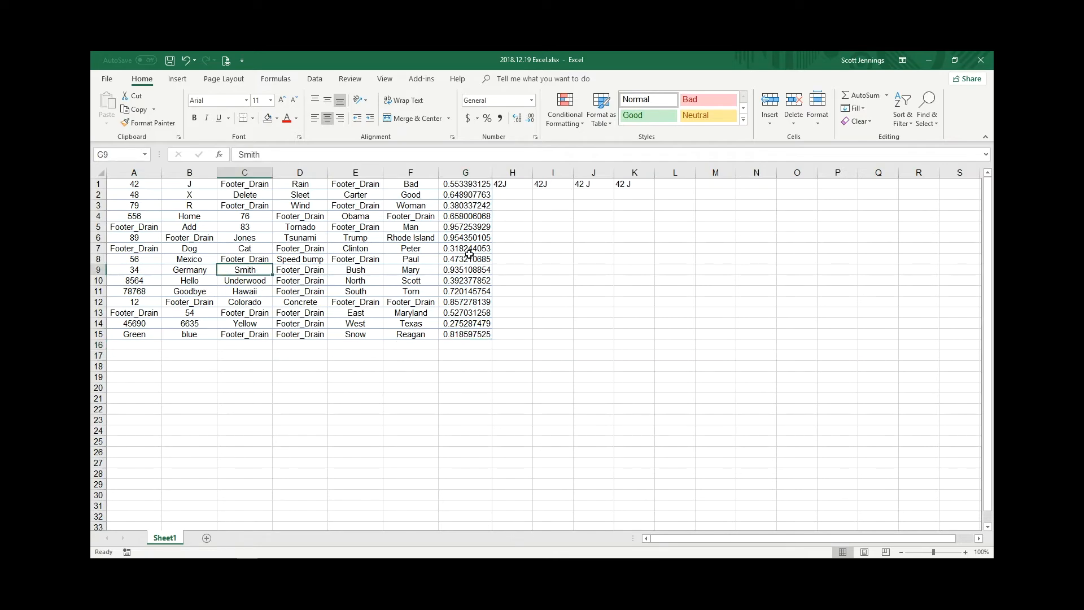
- Total the values of column G in cell G16 using AutoSum
click(469, 346)
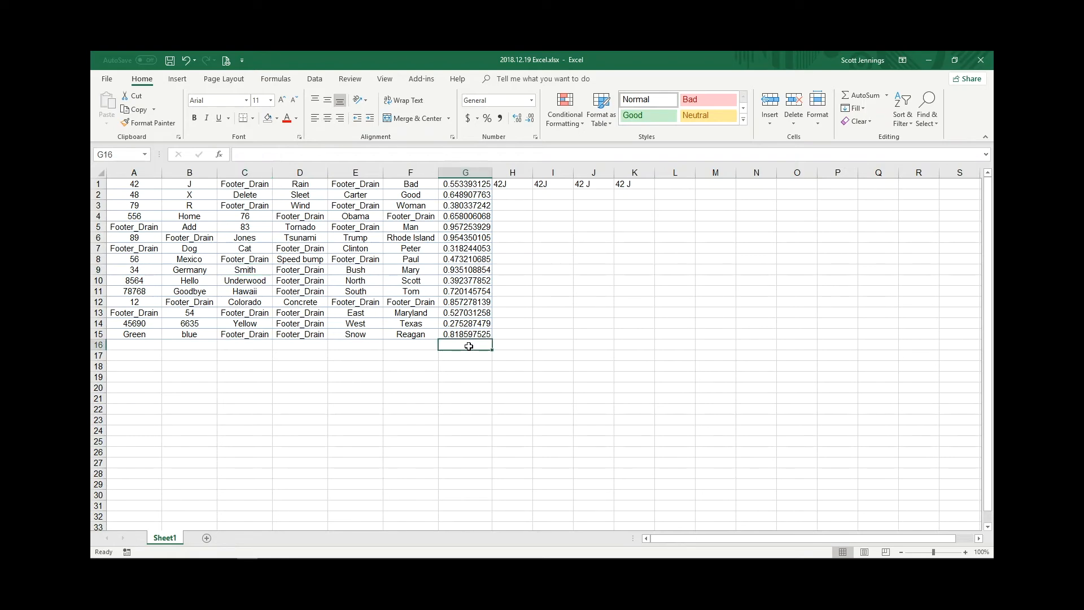
key(alt+equal)
key(Return)
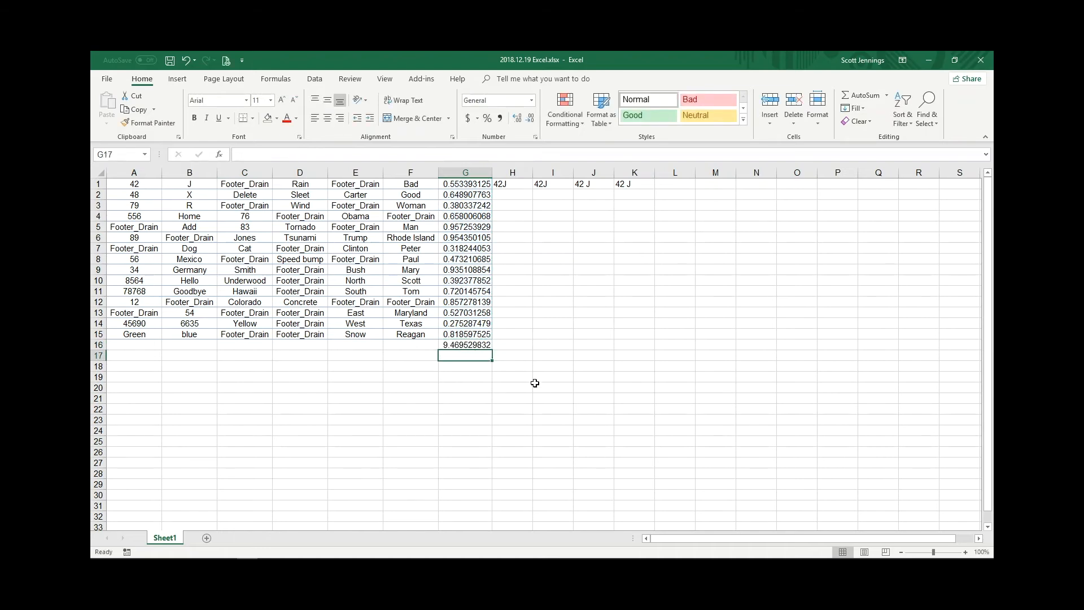
- Clear the total in G16 and the joined-text formulas in H1:K1
click(471, 344)
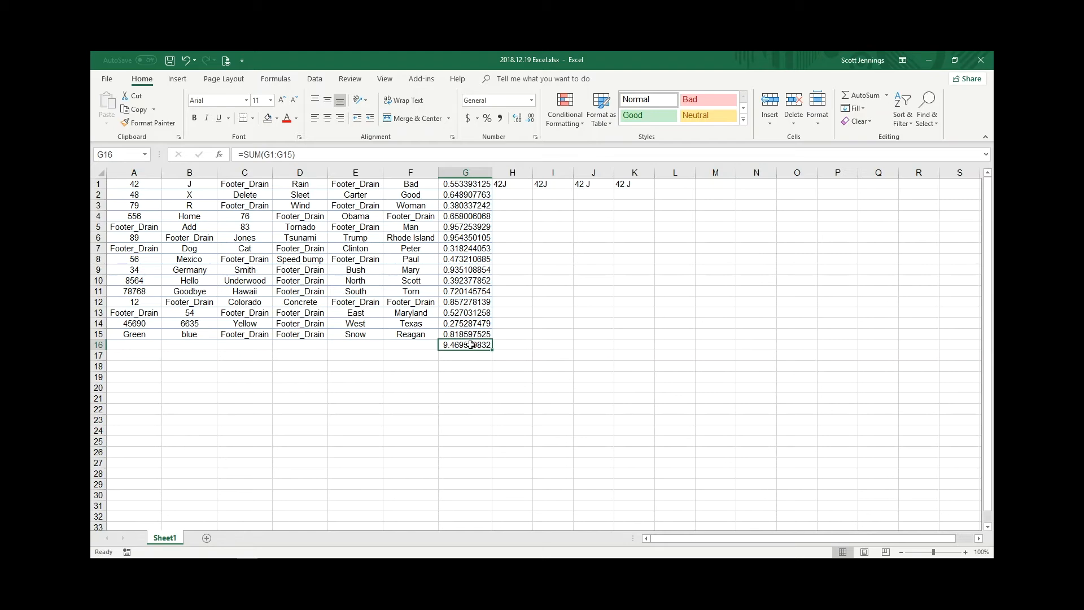
key(Delete)
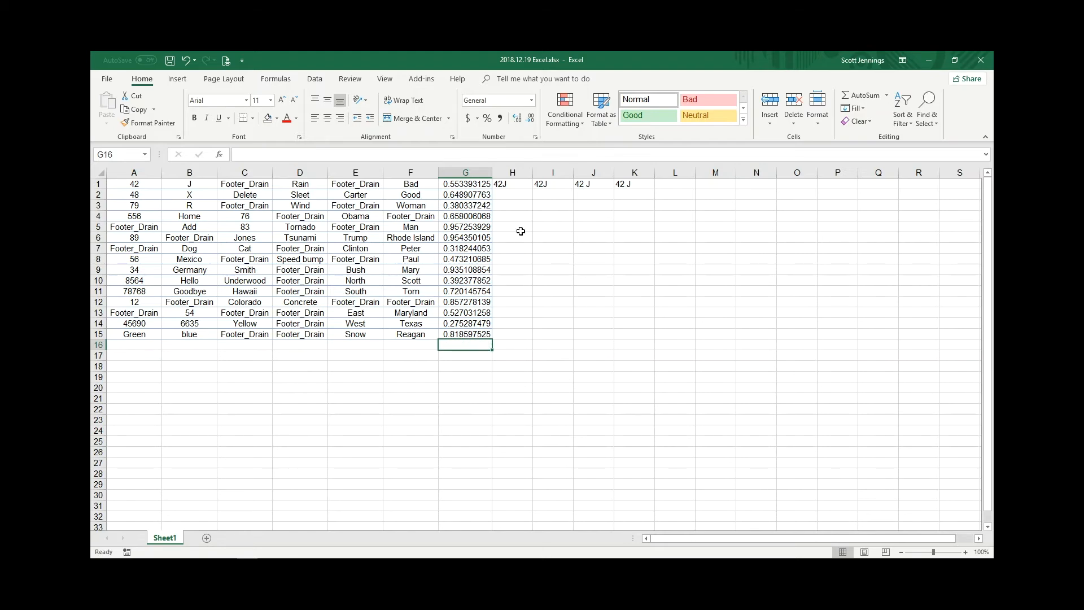
drag(510, 184, 626, 184)
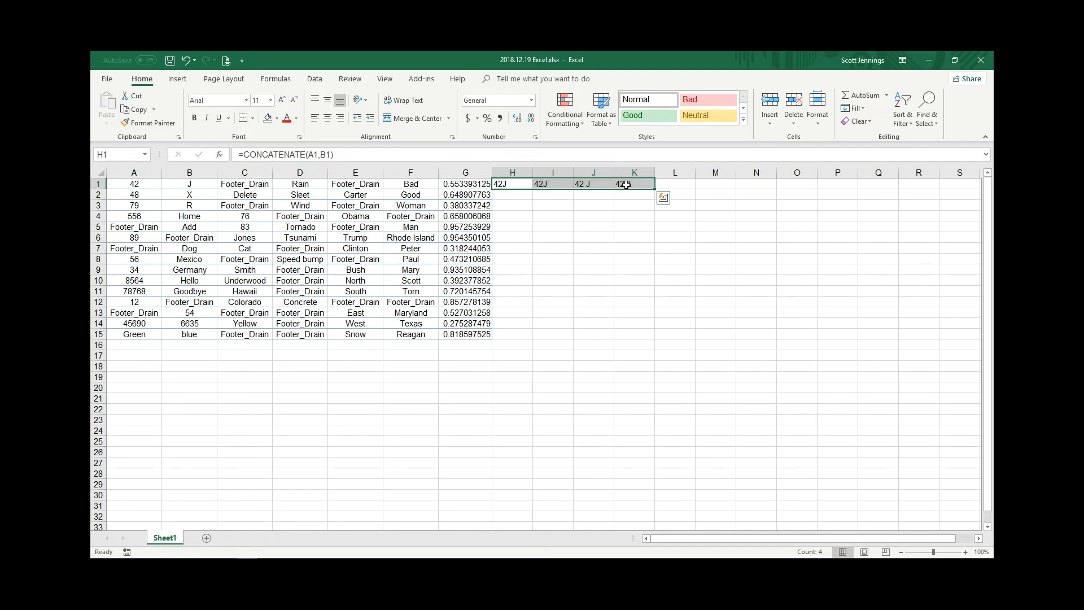
key(Delete)
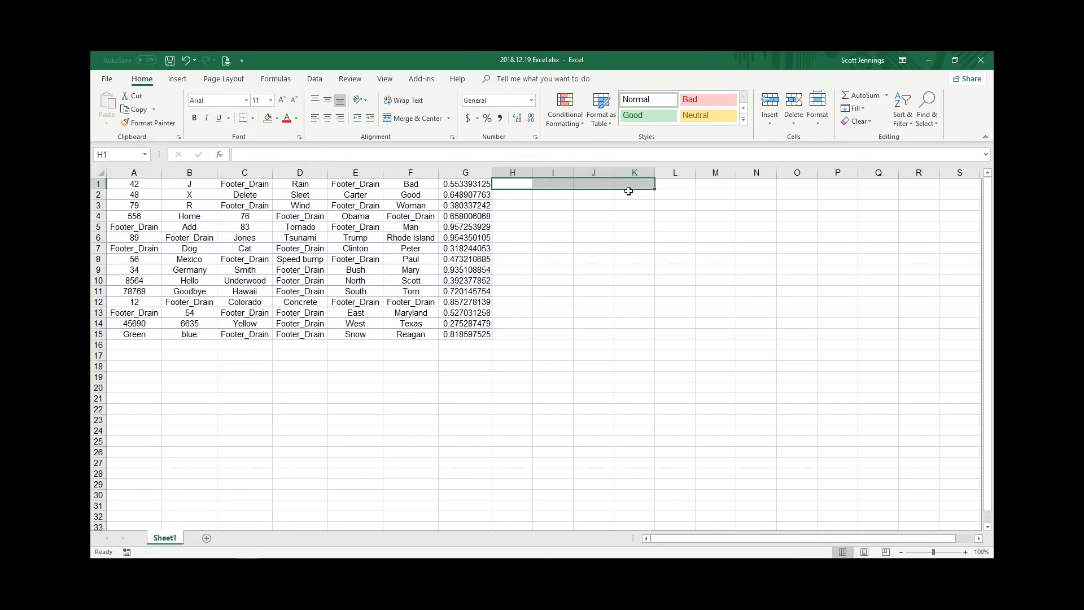
- Turn the data range A1:G15 into a table, leaving the option for existing headers off
click(276, 283)
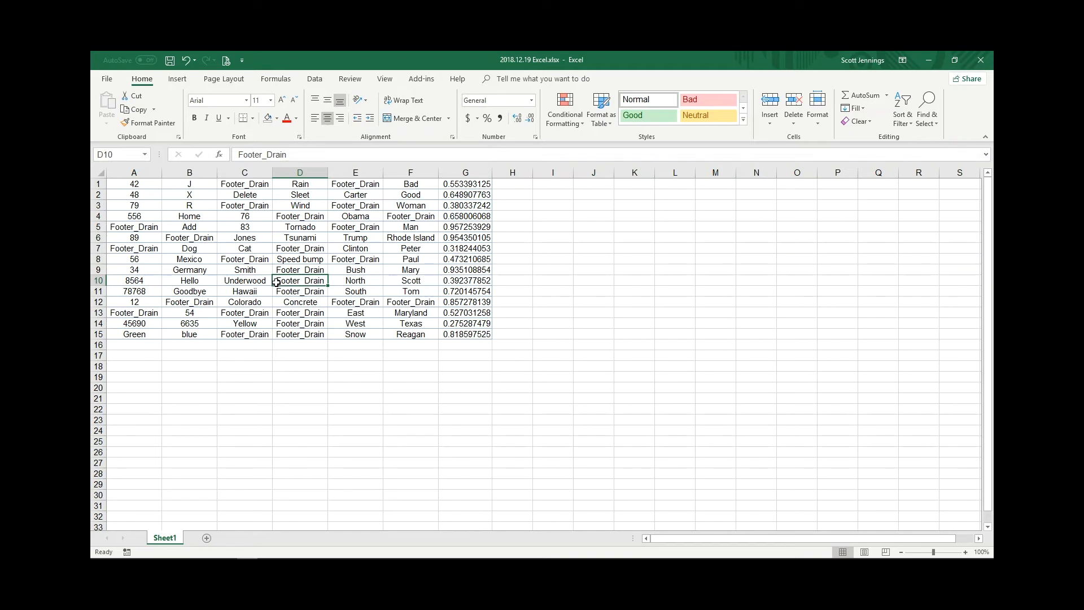
click(199, 259)
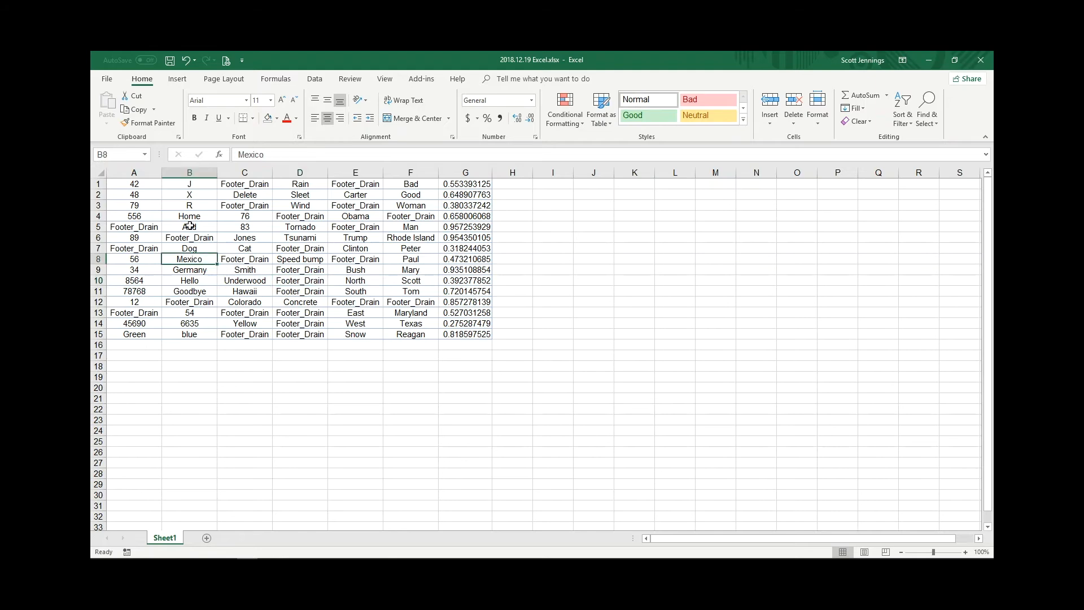
click(190, 226)
click(248, 270)
click(370, 238)
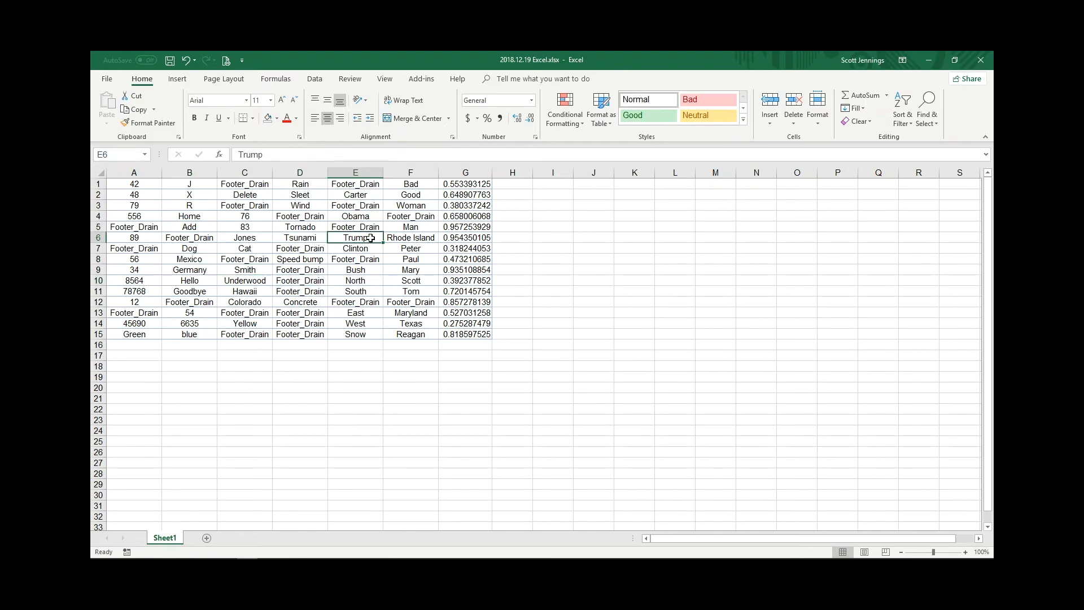
key(ctrl+t)
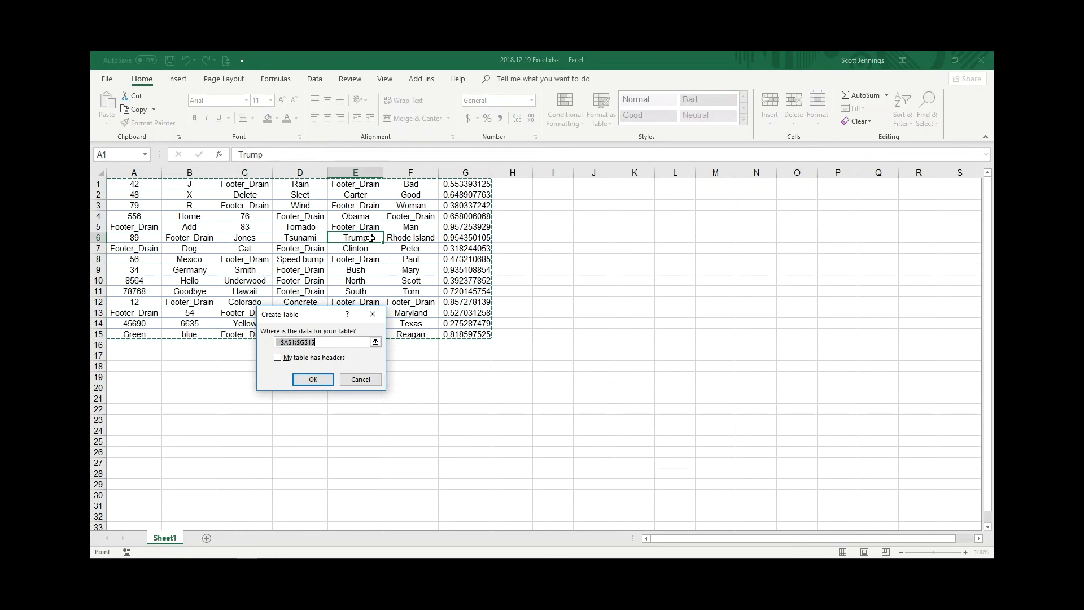
click(315, 380)
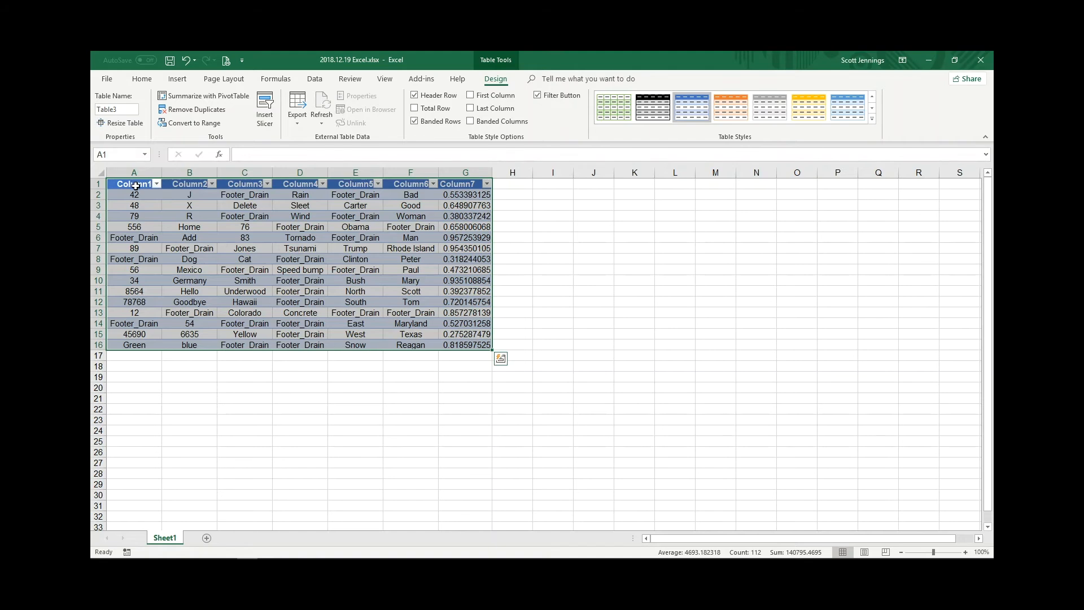
- Look through the sort and filter options of Column2 without applying any
click(186, 236)
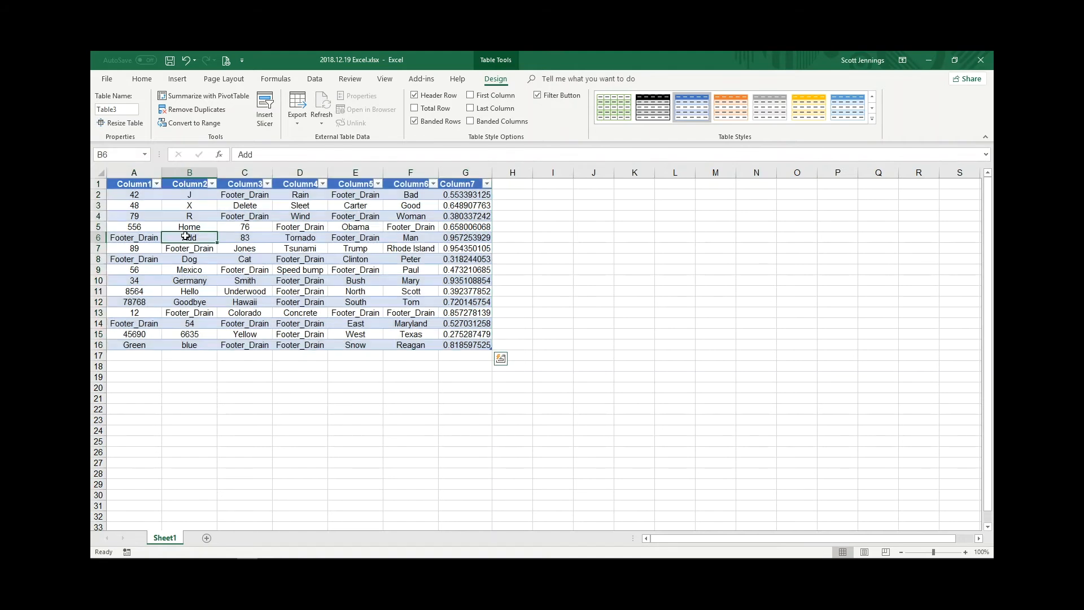
click(212, 184)
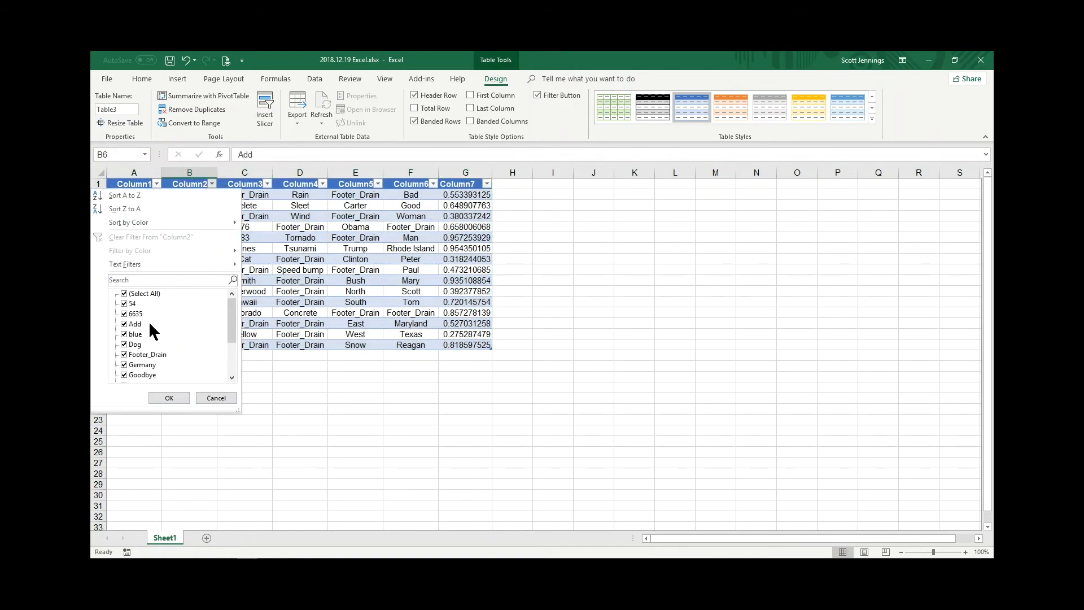
click(218, 398)
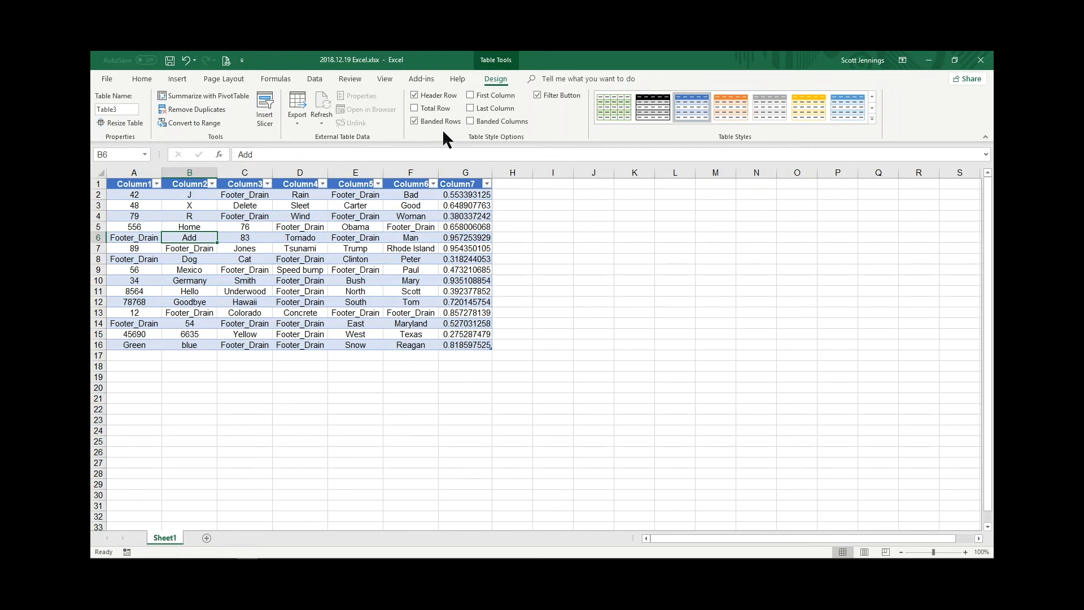
- Show the table's Total Row and remove it again
click(500, 69)
key(ctrl)
click(432, 108)
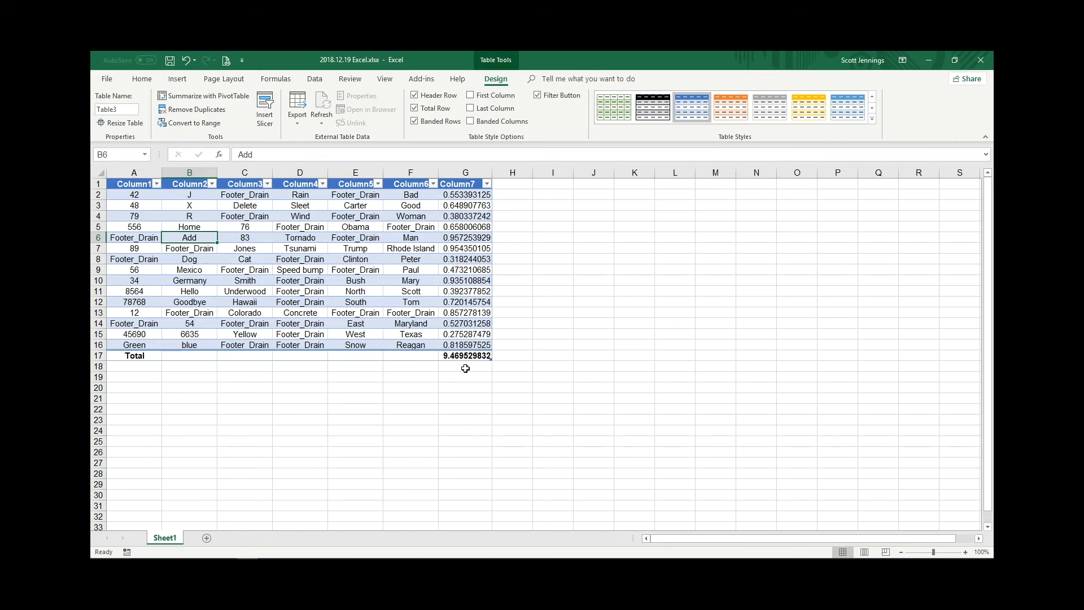
click(415, 109)
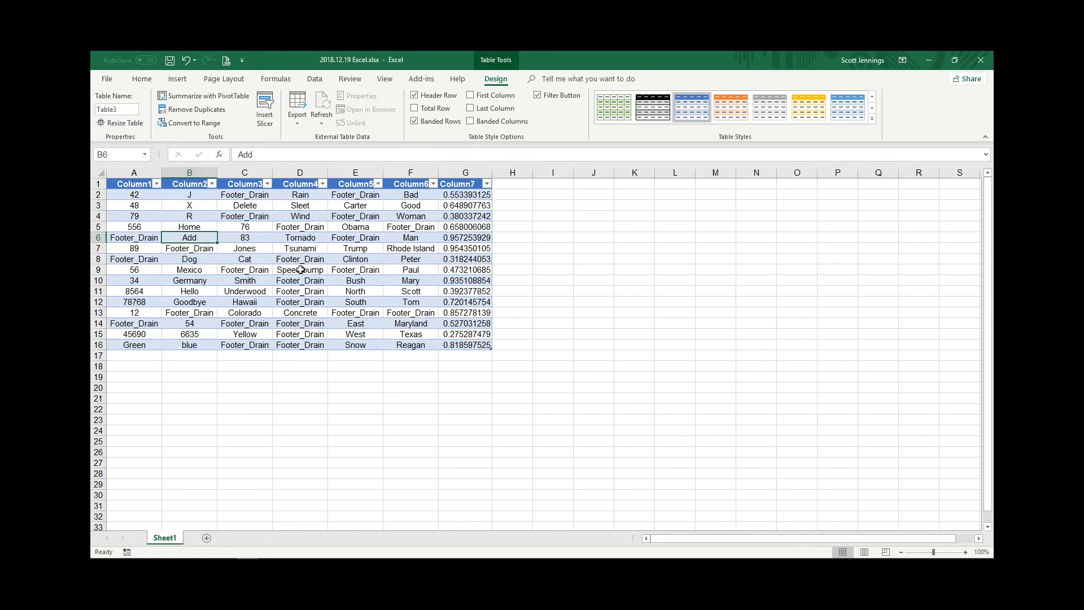
- Convert the table back to a normal range
click(197, 123)
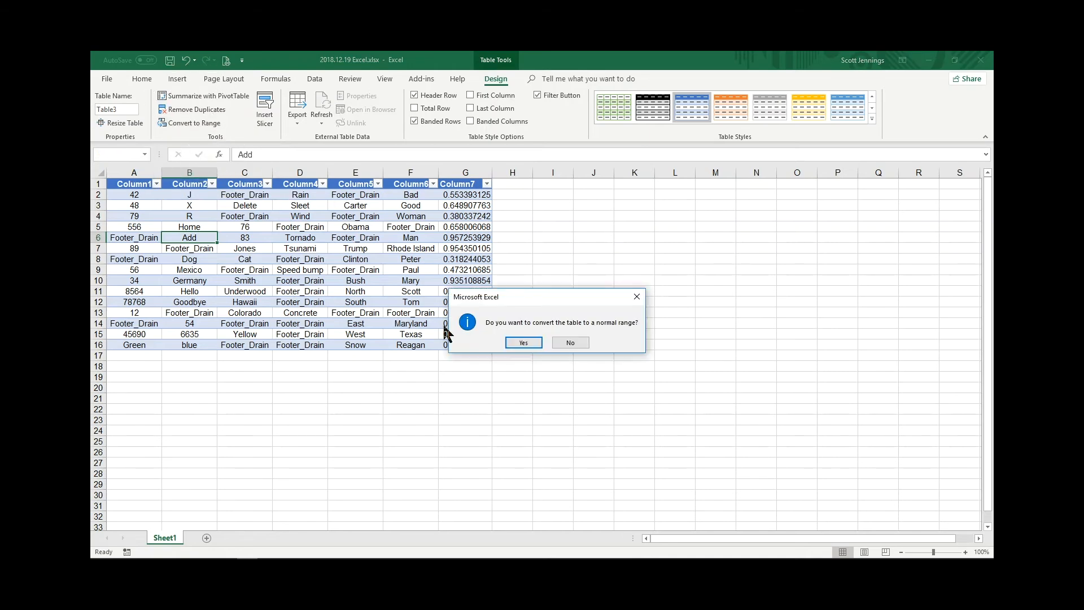
click(521, 344)
click(277, 271)
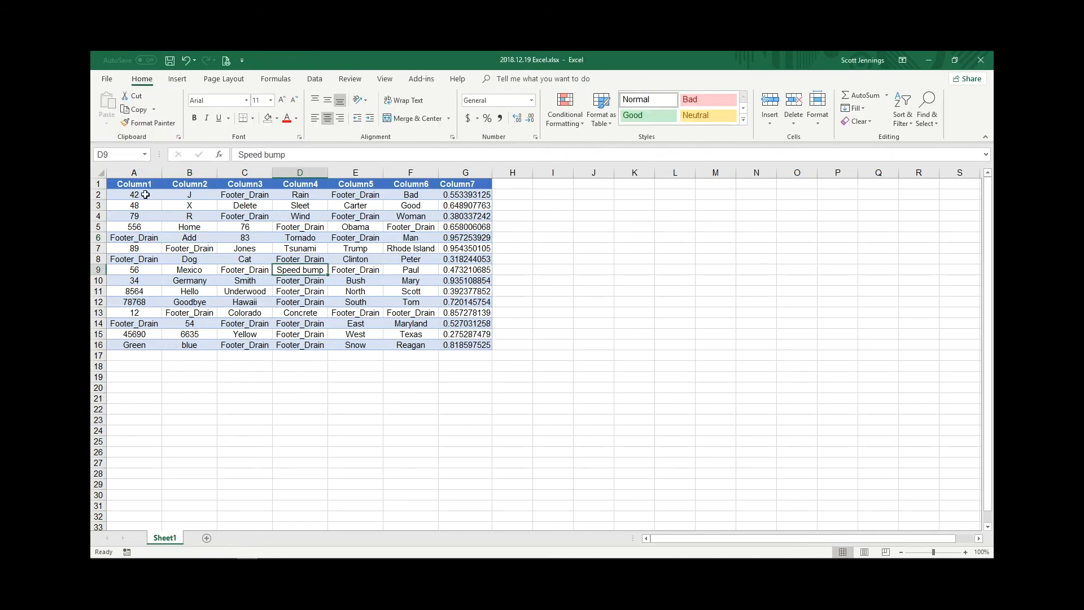
- Delete row 1 with the Column1 to Column7 headers
right_click(99, 184)
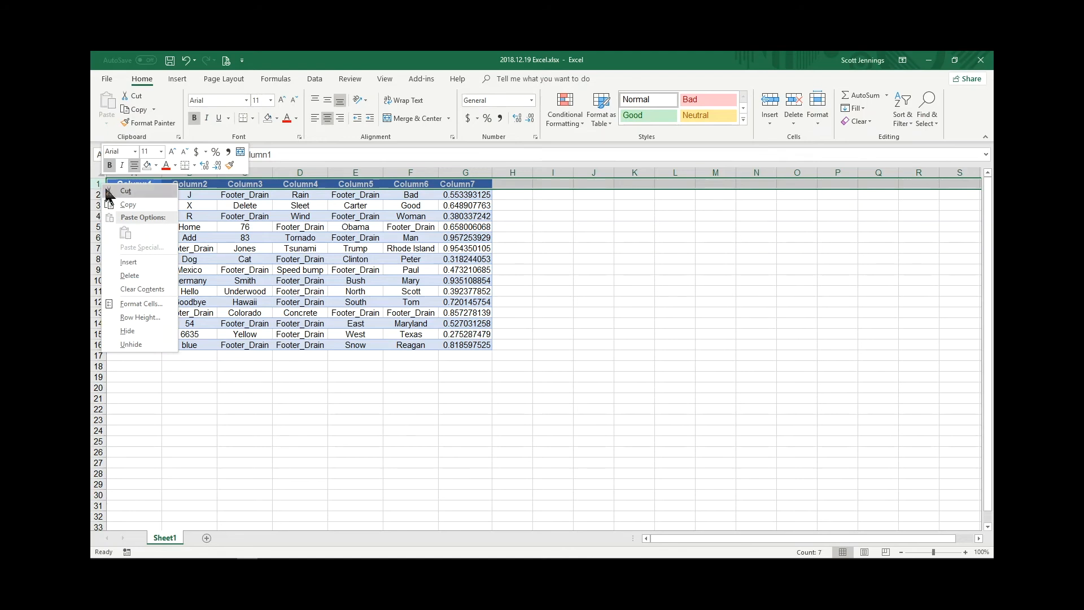
click(138, 275)
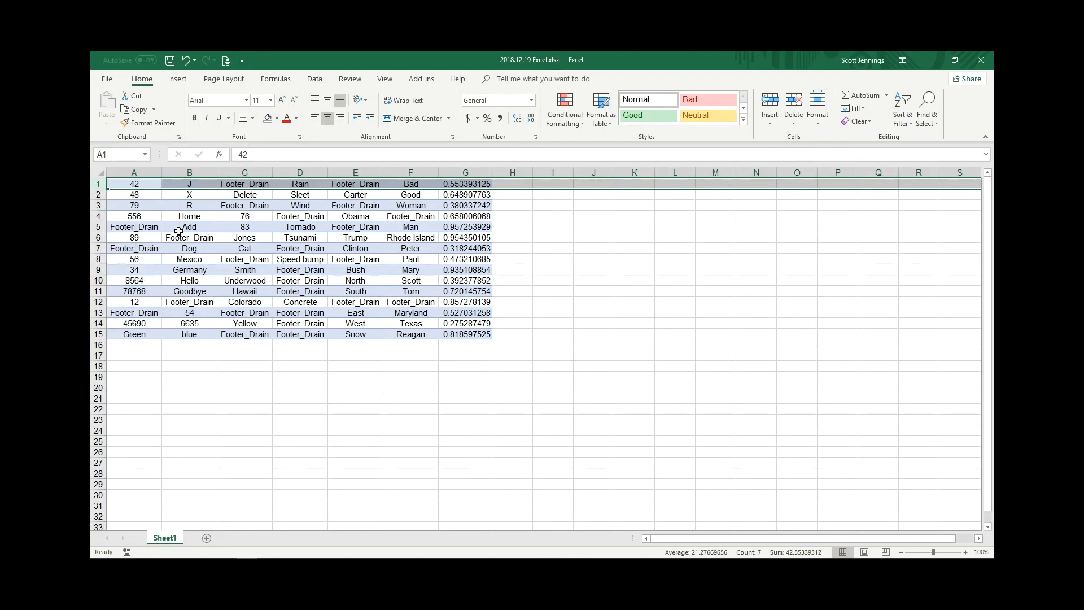
click(182, 237)
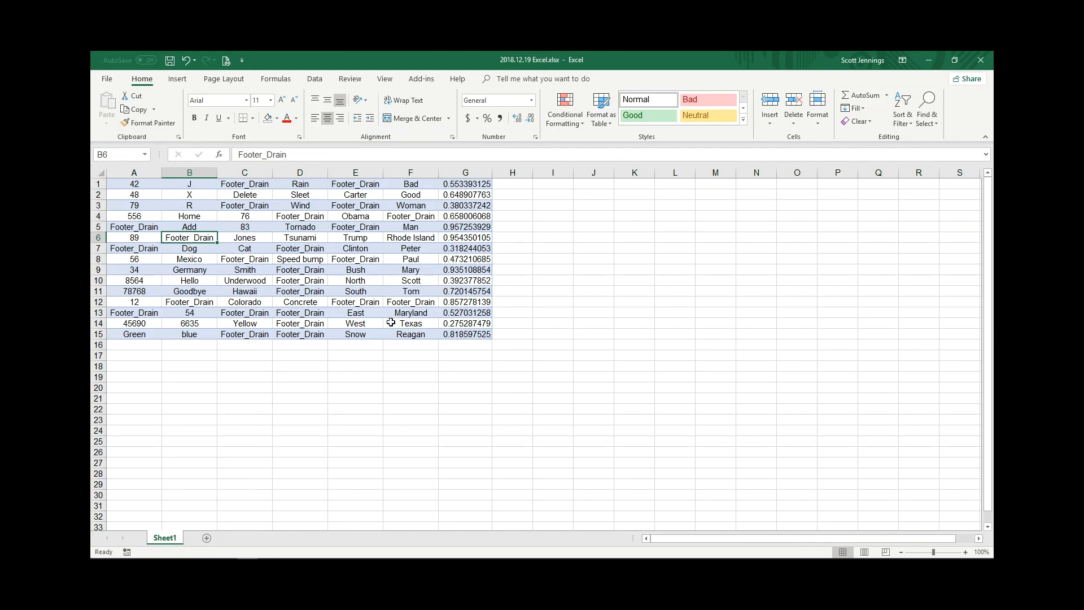
- Remove the banded fill colour from cells A1:G15 by setting them to No Fill
drag(447, 335, 112, 180)
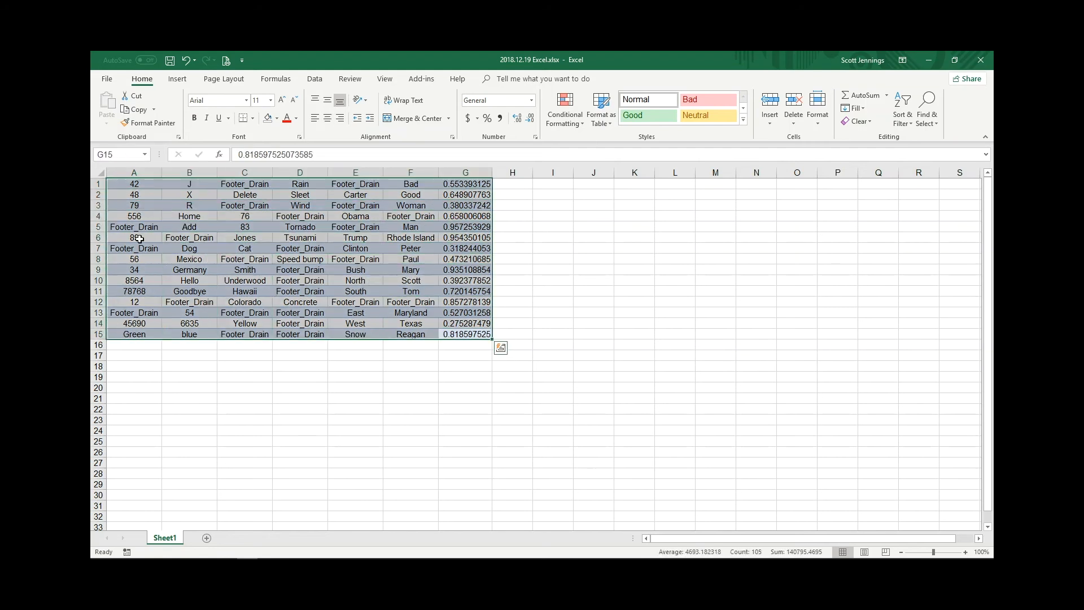
click(277, 119)
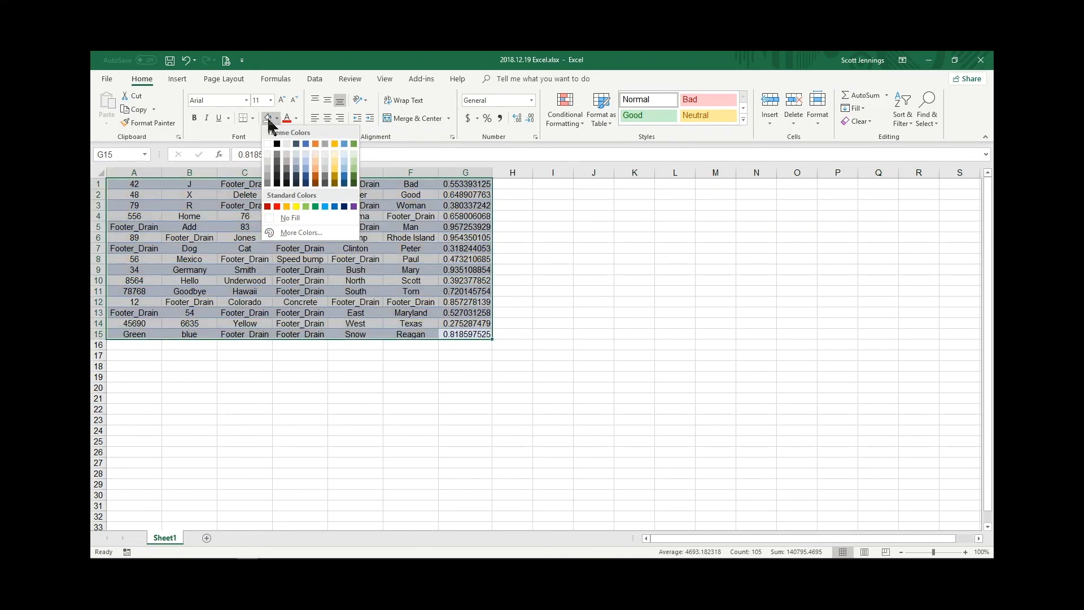
click(298, 219)
click(357, 291)
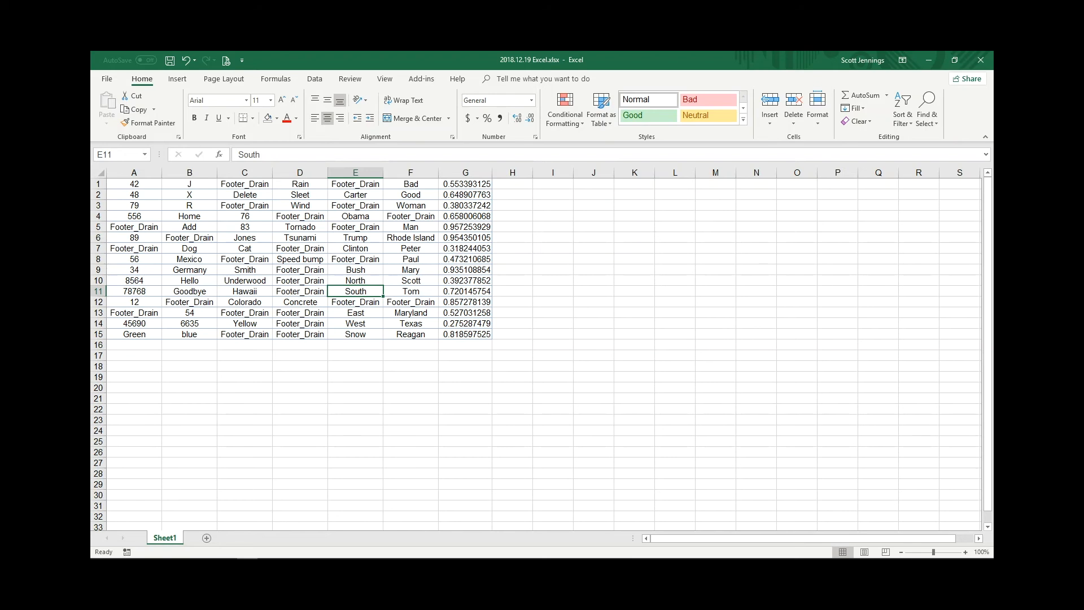
- Copy the content of cell F10 into the empty cell I14
click(418, 282)
key(ctrl+c)
click(566, 325)
key(ctrl+v)
click(559, 366)
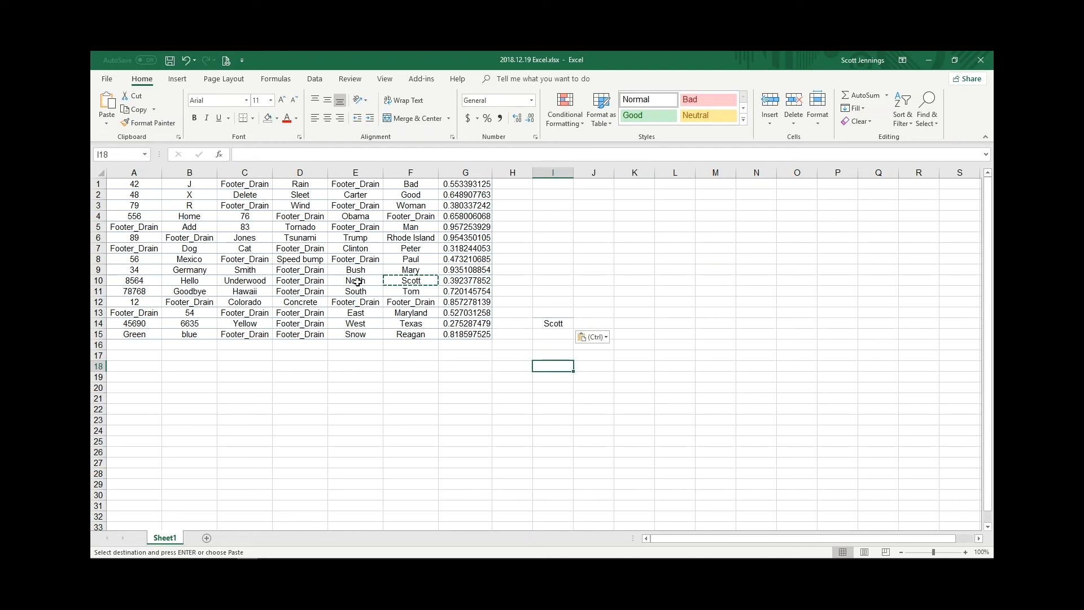
- Cut the Footer_Drain text from cell D7 and paste it into cell J11
click(301, 250)
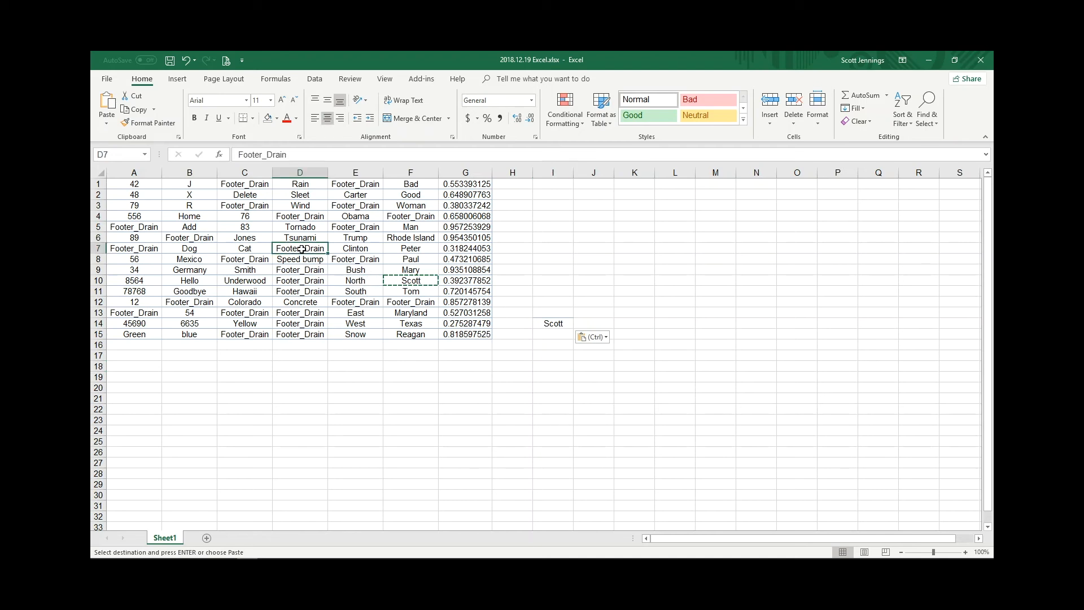
key(ctrl+c)
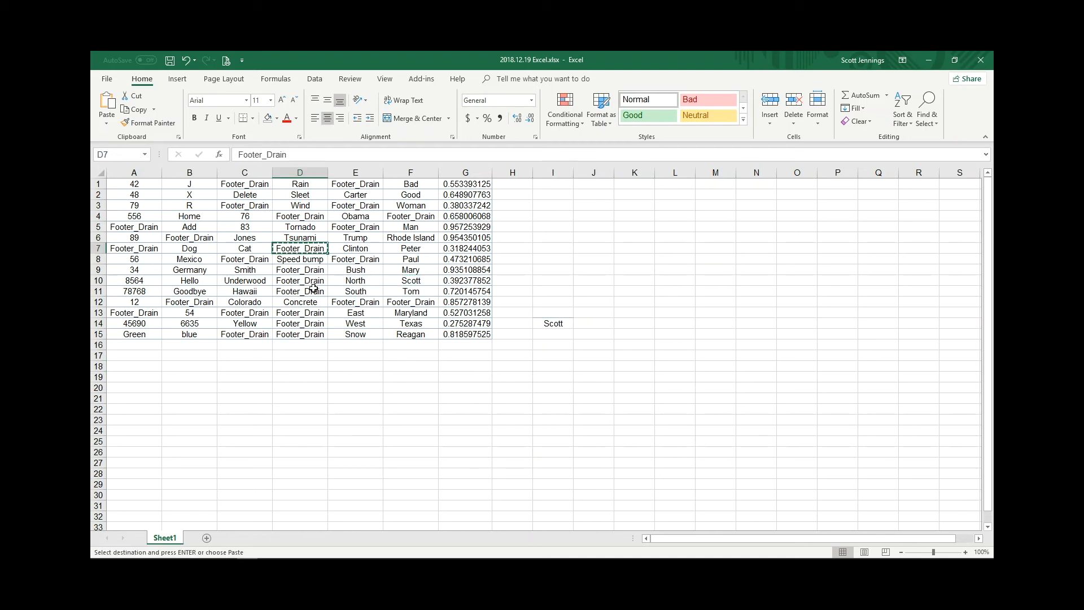
click(594, 294)
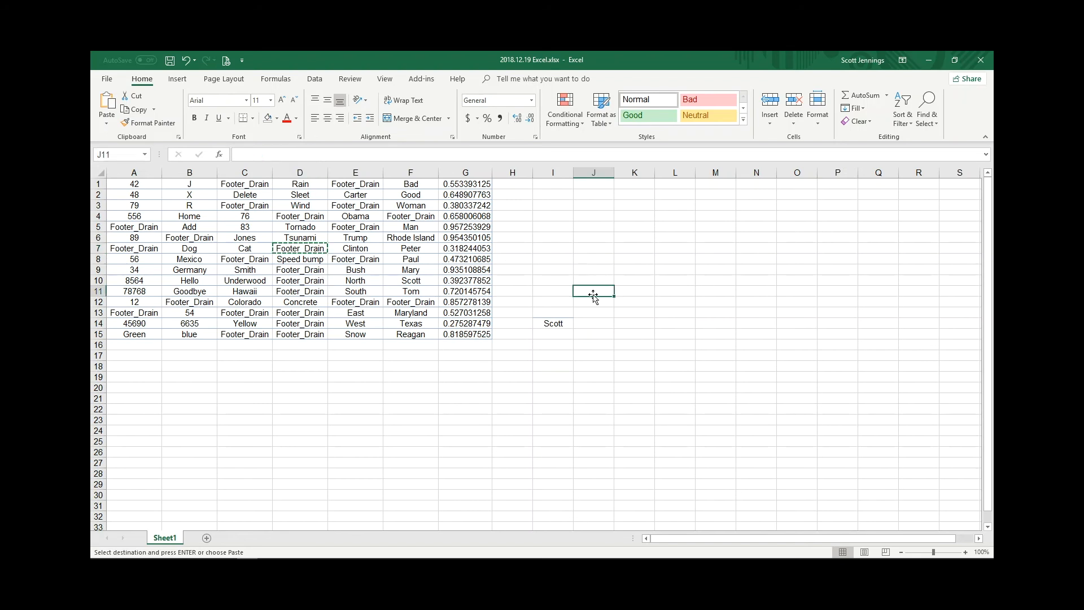
key(ctrl+v)
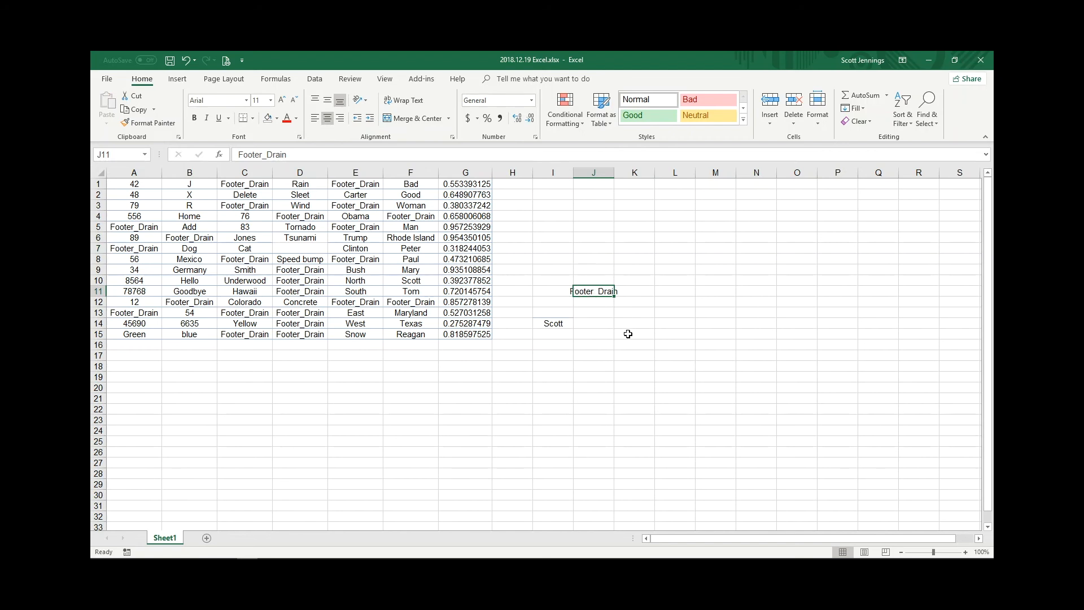
- Undo the recent edits one by one, back through the clearing of the formulas in H1:K1
key(ctrl+z)
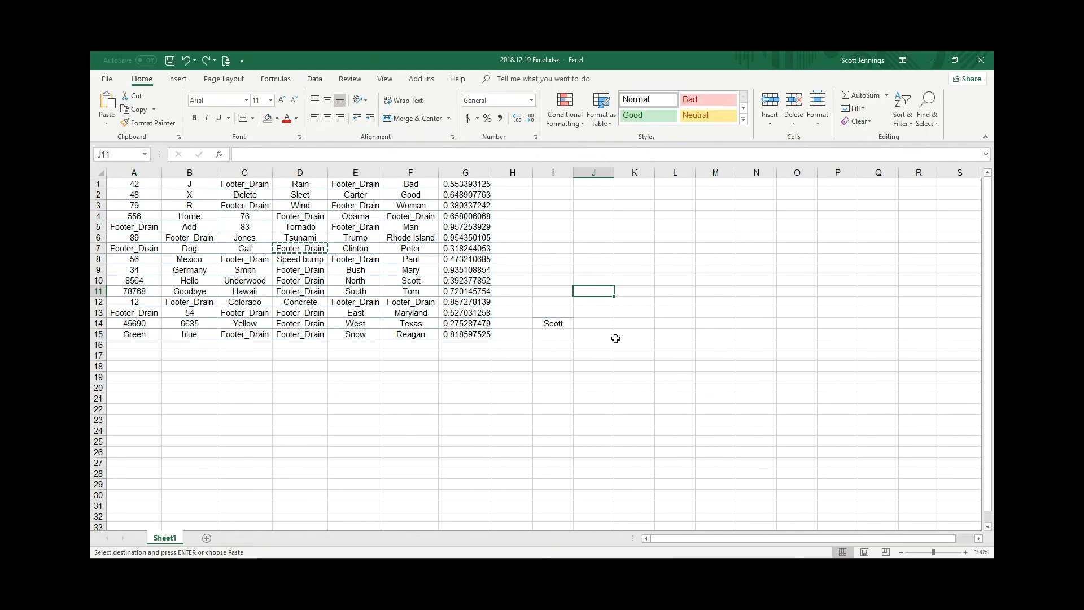
key(ctrl+z)
key(ctrl+z)
key(ctrl+z)
key(ctrl+z)
key(ctrl+z)
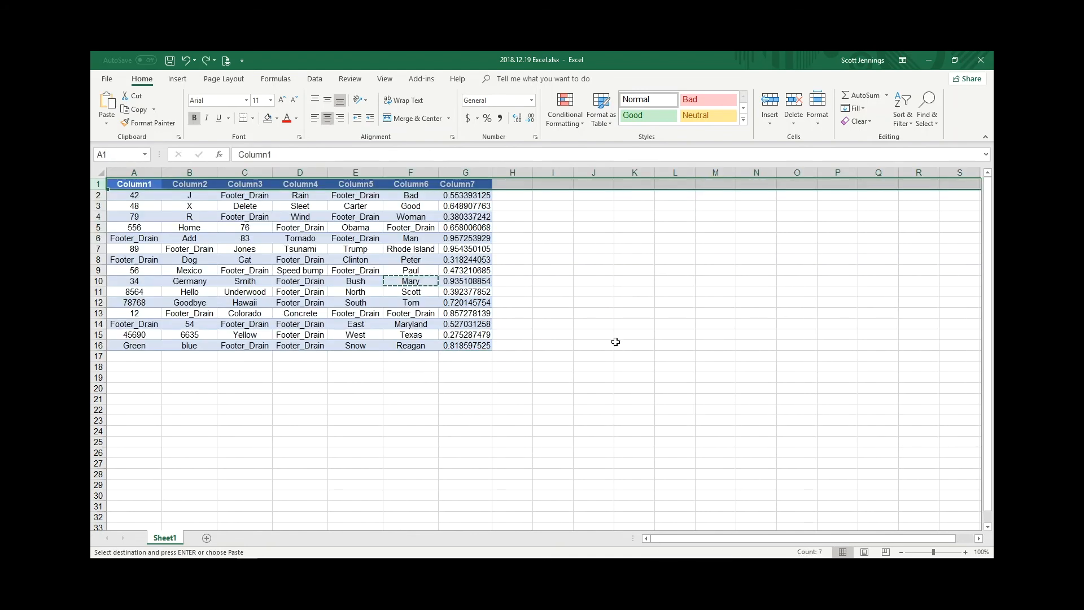
key(ctrl+z)
key(ctrl+z)
key(ctrl+z)
key(ctrl+z)
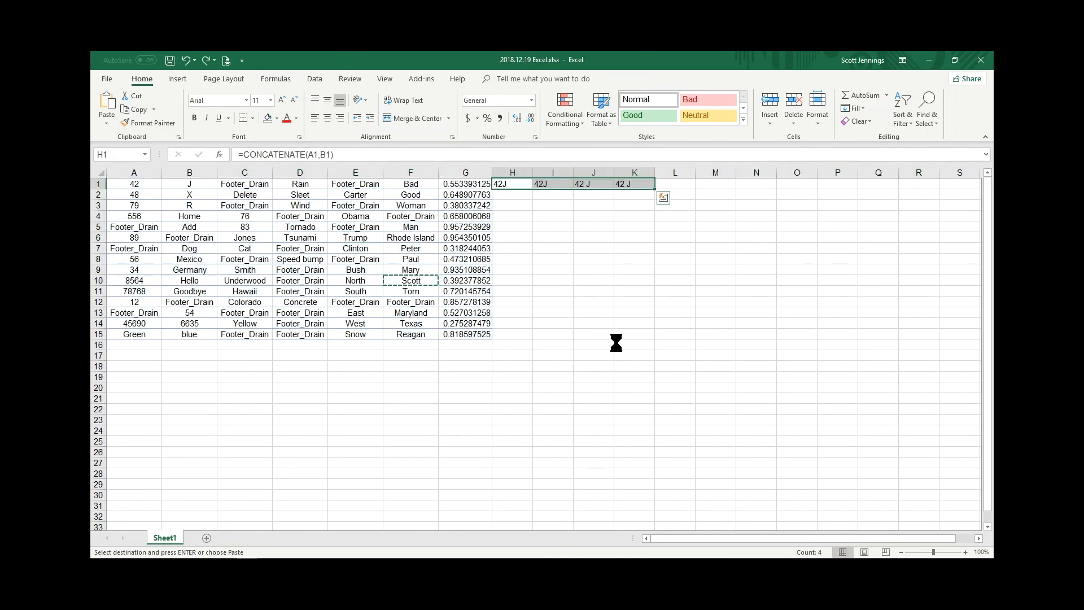